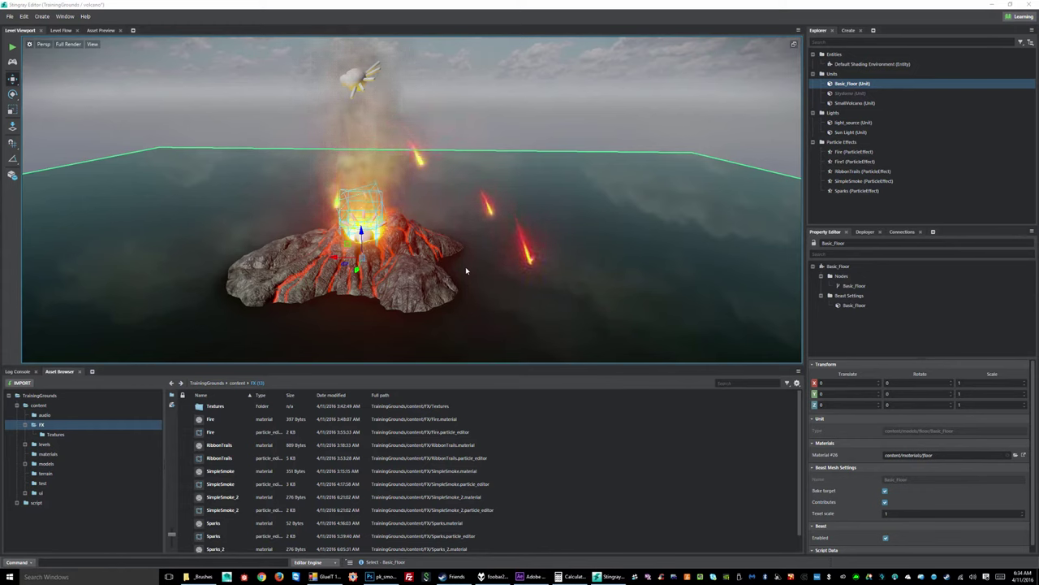
Step: Place the Fire particle effect from the FX folder on the open floor beside the volcano
{"action": "middle_click_drag", "start_coordinate": [546, 266], "coordinate": [457, 227]}
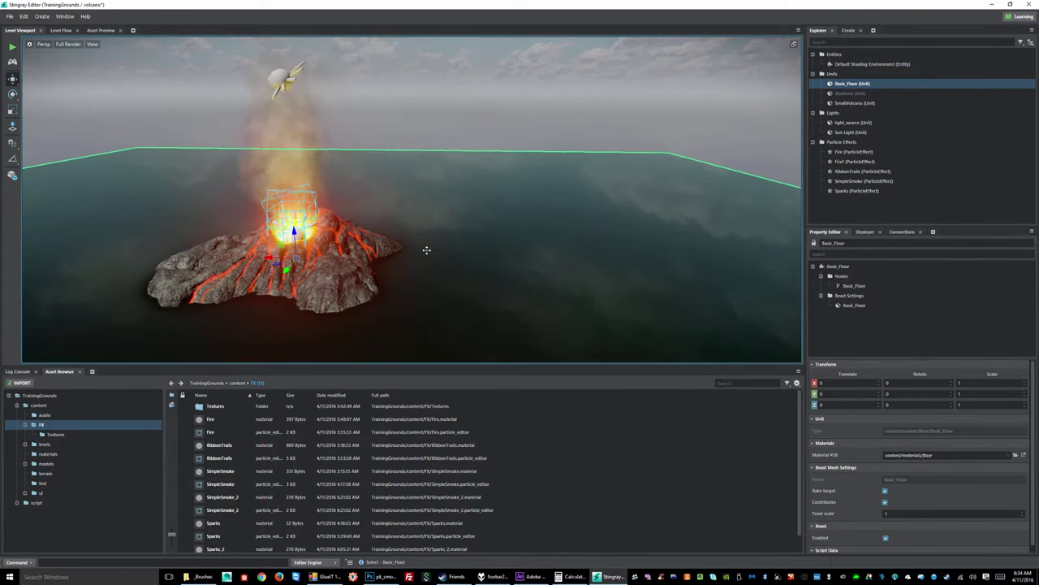
{"action": "right_click_drag", "start_coordinate": [281, 194], "coordinate": [506, 220], "text": "alt"}
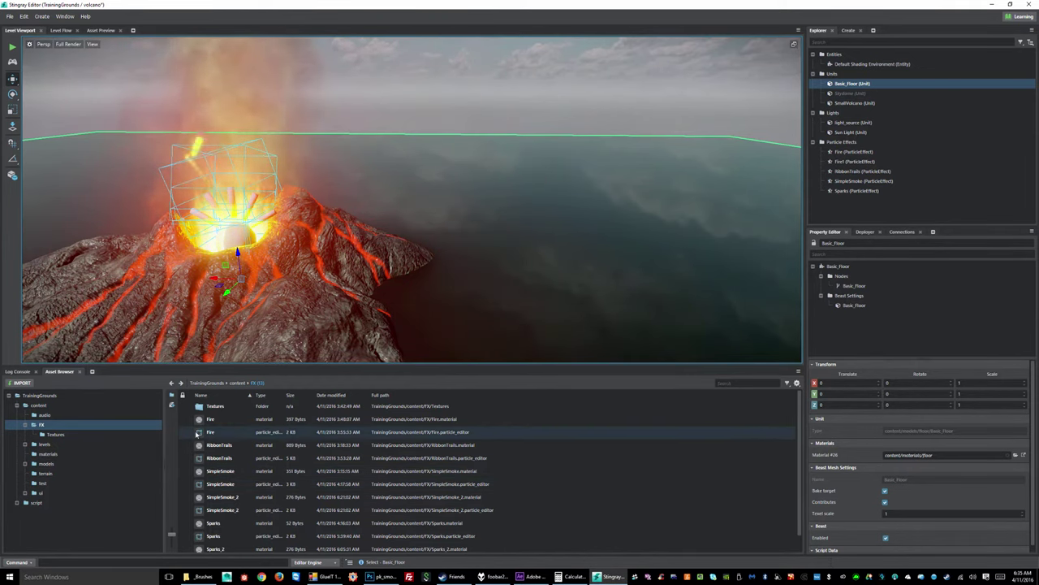
{"action": "left_click_drag", "start_coordinate": [201, 433], "coordinate": [604, 278]}
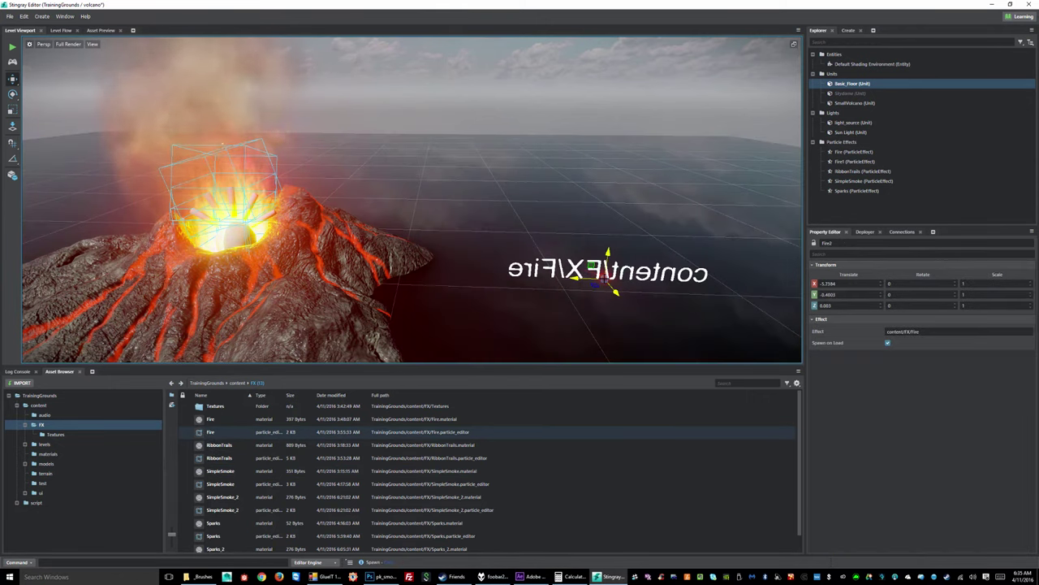
Step: Rotate the newly placed fire effect about its X axis to about 115 degrees so it stands upright
{"action": "key", "text": "e"}
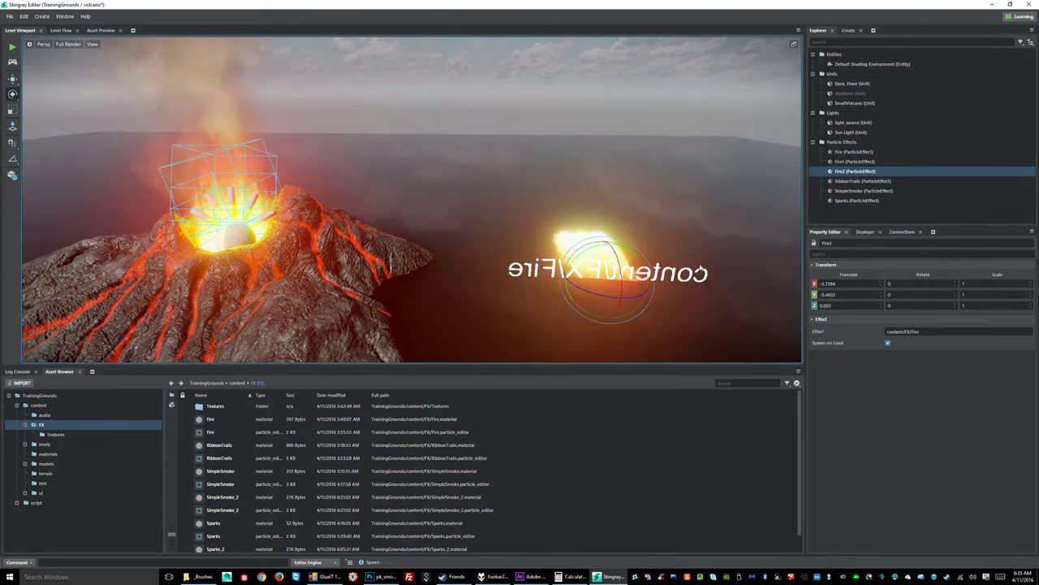
{"action": "left_click_drag", "start_coordinate": [619, 259], "coordinate": [593, 161]}
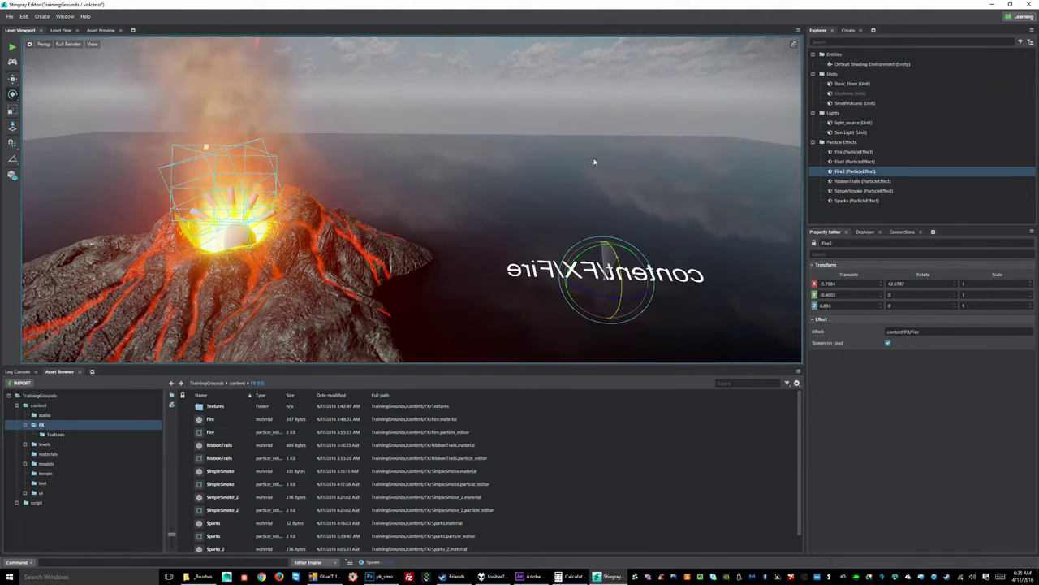
{"action": "left_click_drag", "start_coordinate": [622, 355], "coordinate": [616, 245]}
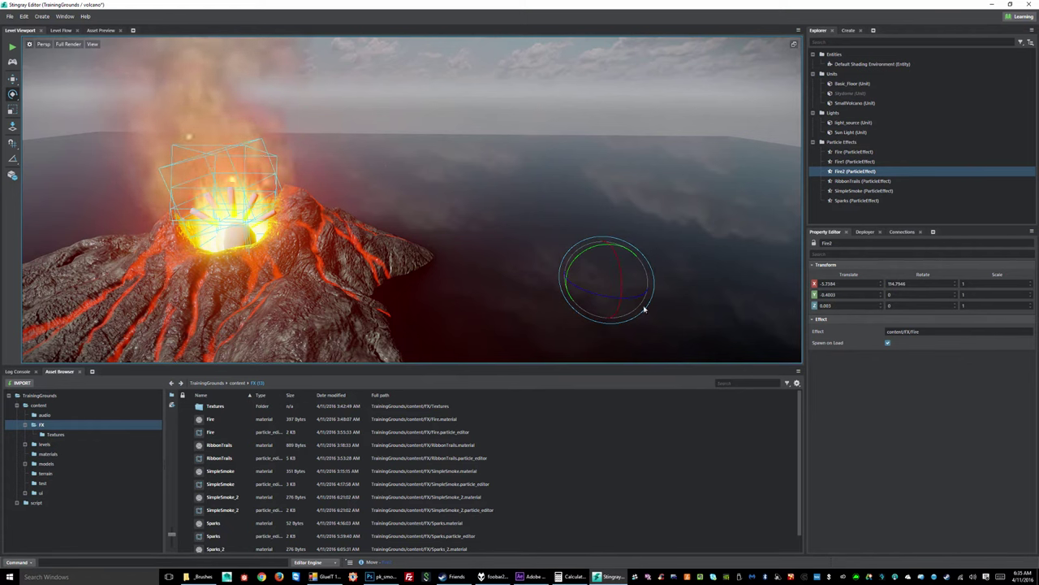
Step: Raise the new fire effect above the floor to a Z position of about 1.37, and deselect it
{"action": "key", "text": "w"}
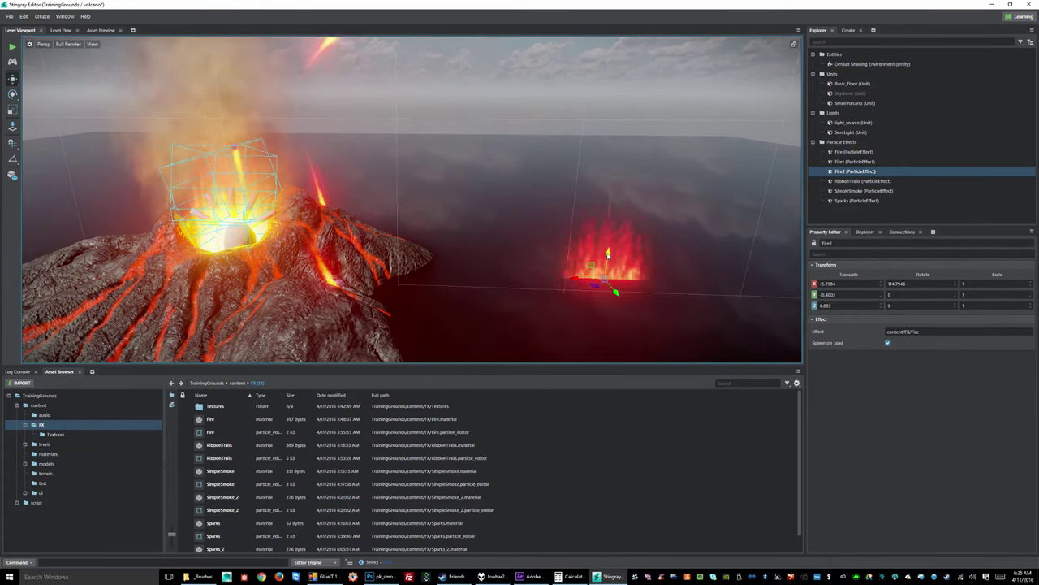
{"action": "left_click_drag", "start_coordinate": [607, 255], "coordinate": [624, 182]}
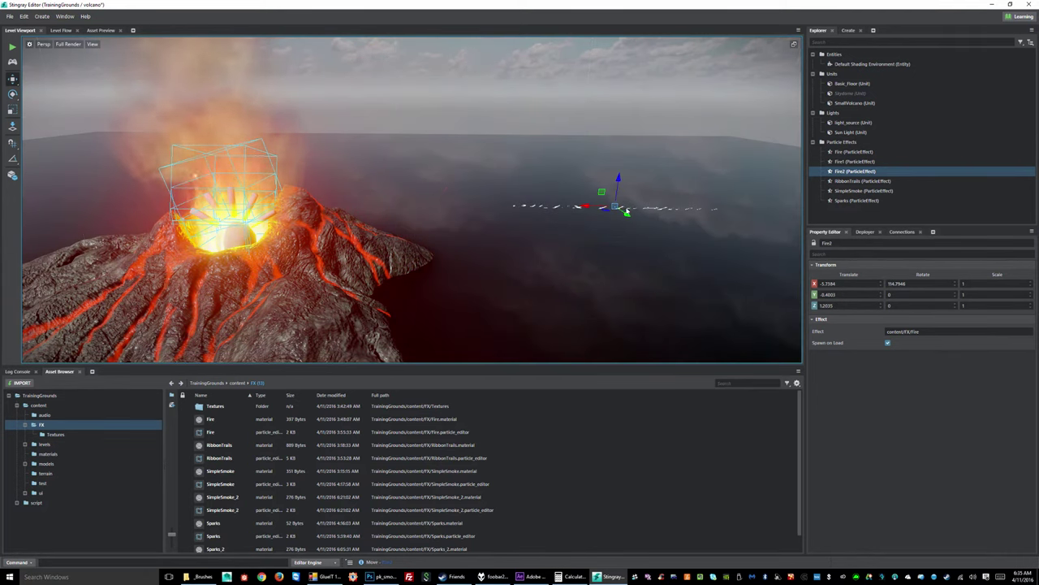
{"action": "left_click_drag", "start_coordinate": [651, 247], "coordinate": [496, 197], "text": "alt"}
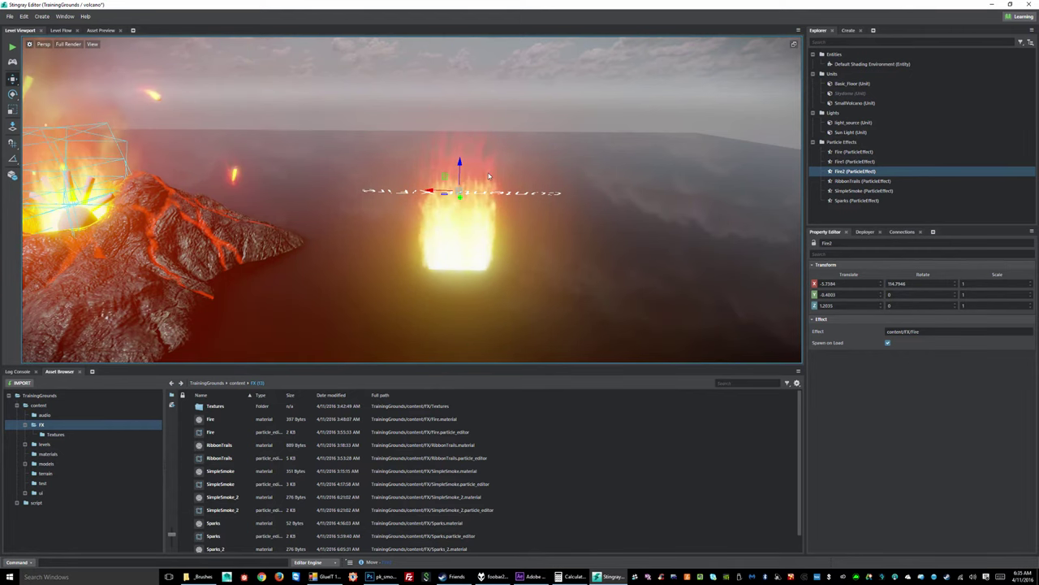
{"action": "left_click_drag", "start_coordinate": [490, 211], "coordinate": [489, 199]}
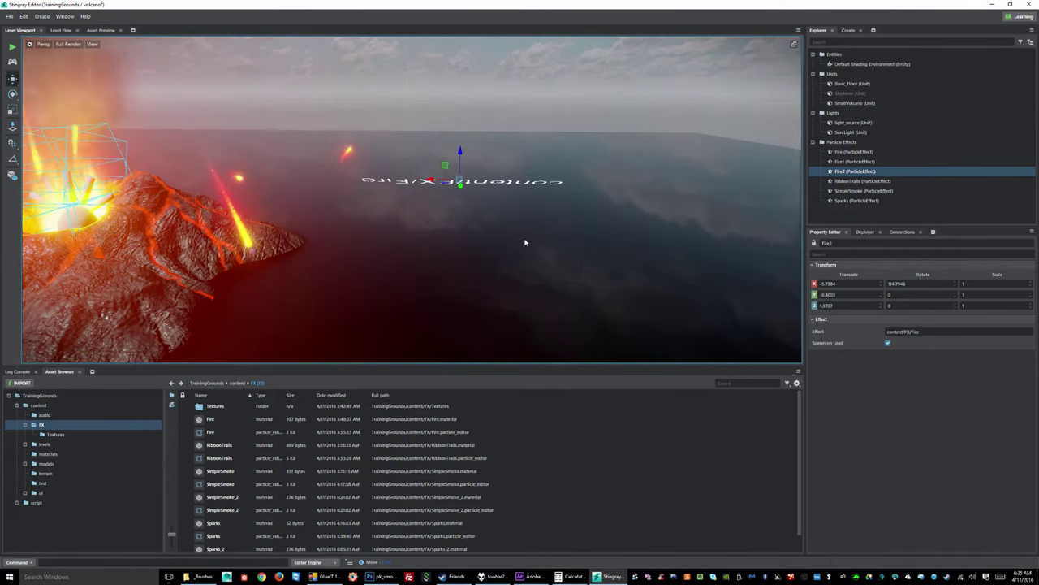
{"action": "left_click_drag", "start_coordinate": [500, 216], "coordinate": [527, 237], "text": "alt"}
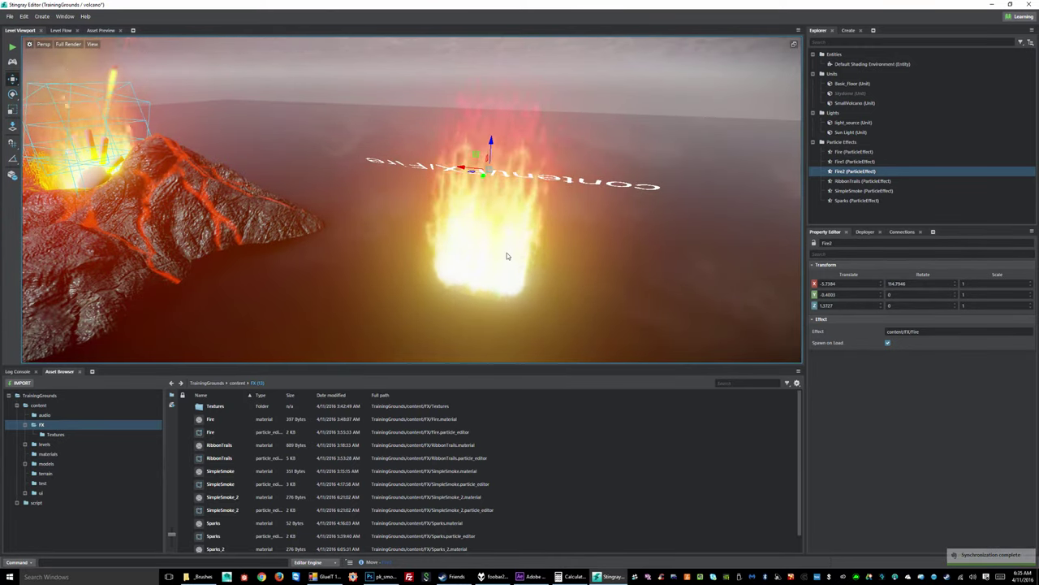
{"action": "left_click", "coordinate": [506, 253]}
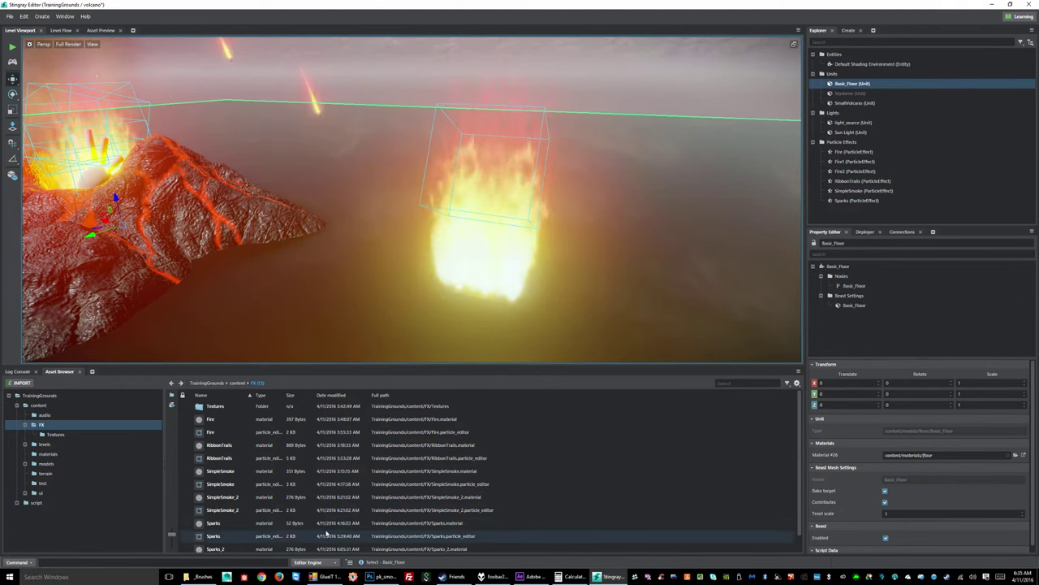
Step: Examine the Fire particle asset's System 1, Billboard material and UV Animation settings, including the frame range and Fps
{"action": "scroll", "coordinate": [214, 447], "scroll_direction": "down", "scroll_amount": 1}
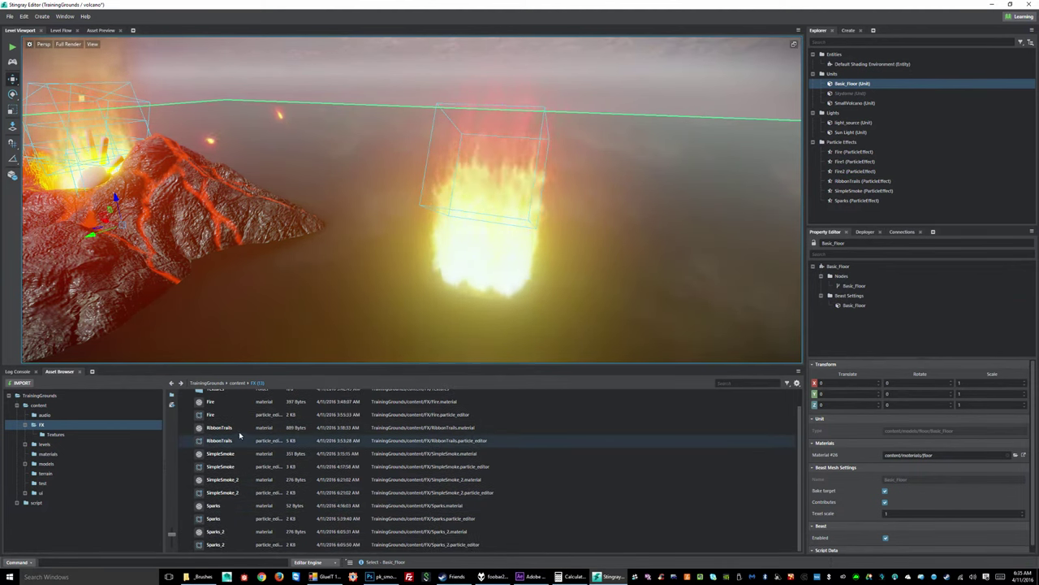
{"action": "left_click", "coordinate": [217, 414]}
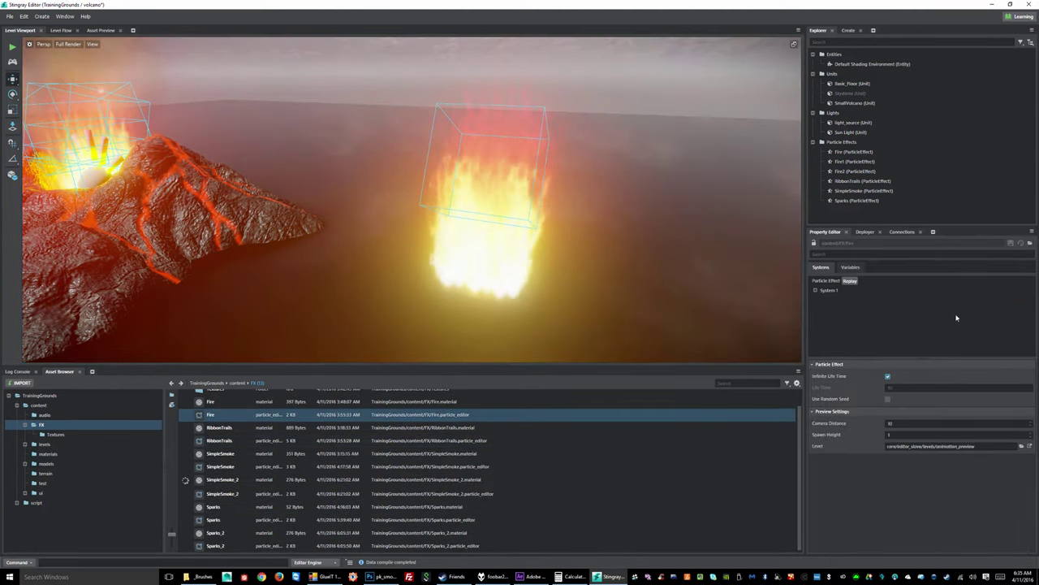
{"action": "left_click", "coordinate": [821, 292]}
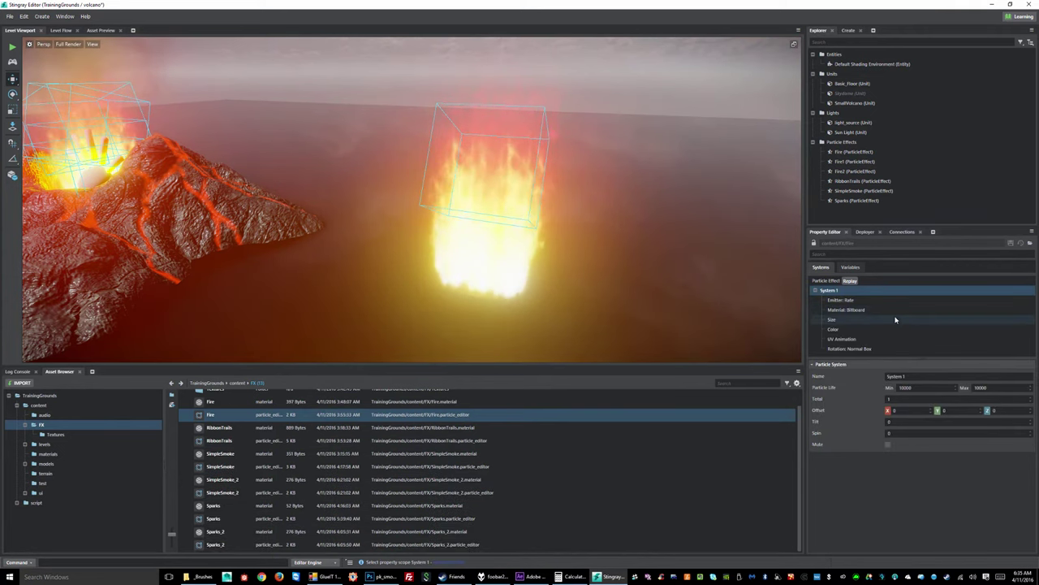
{"action": "left_click", "coordinate": [845, 311]}
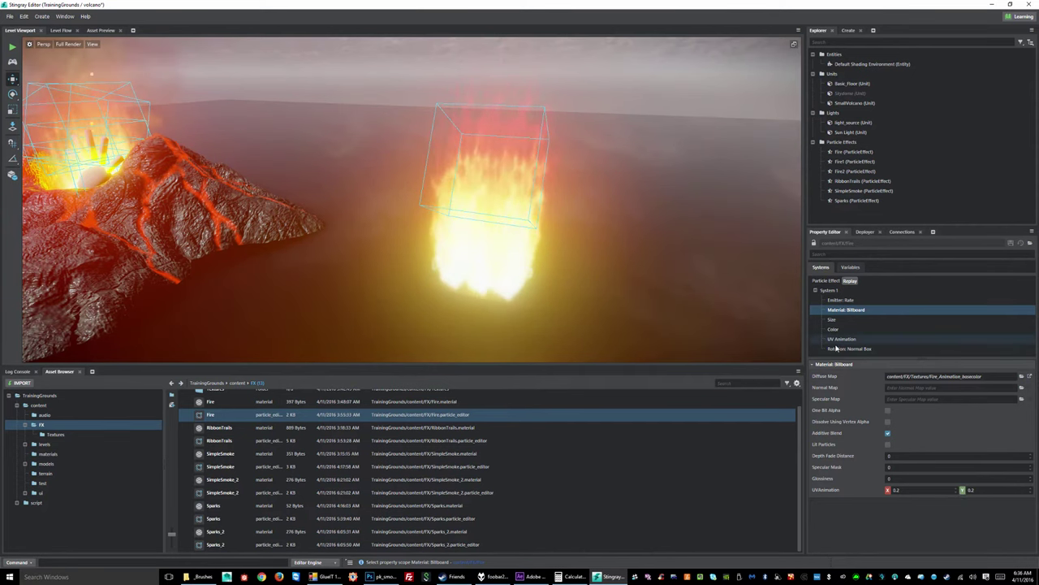
{"action": "left_click", "coordinate": [841, 339]}
{"action": "left_click", "coordinate": [893, 410]}
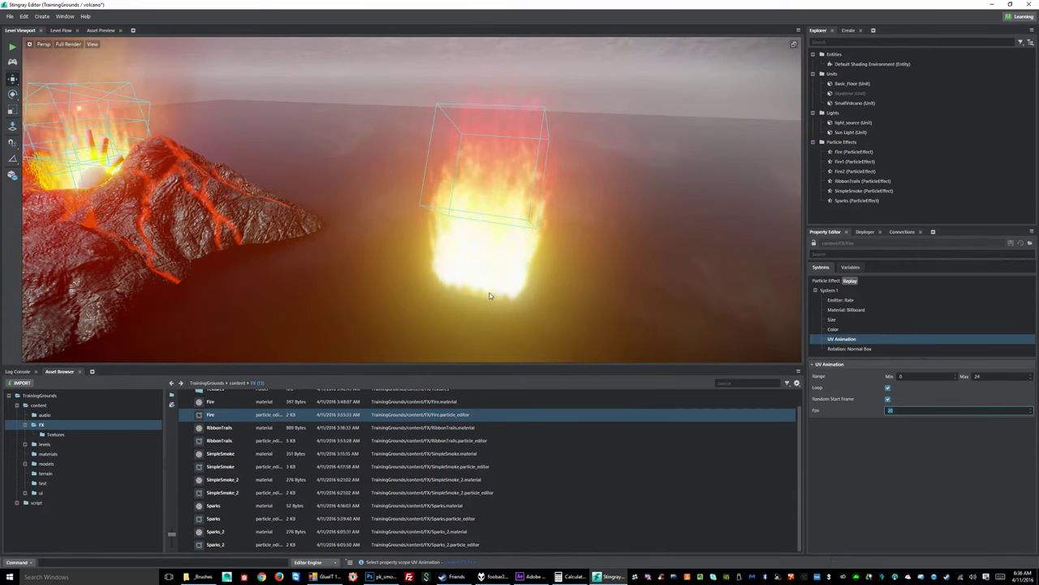
{"action": "left_click", "coordinate": [504, 227]}
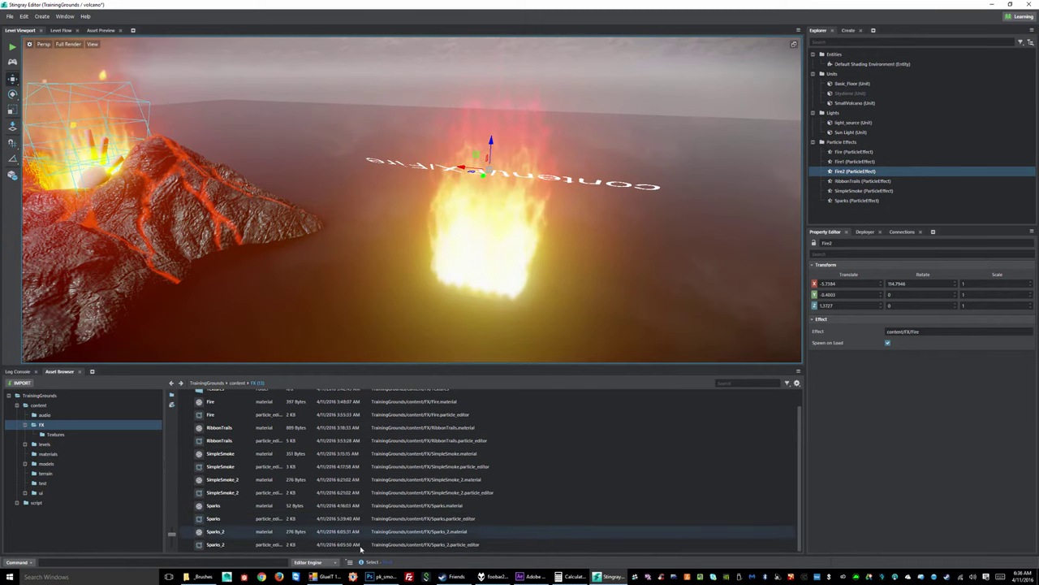
Step: Switch to After Effects, show the Comp 1 timeline and play the fire animation from its first frame
{"action": "left_click", "coordinate": [530, 576]}
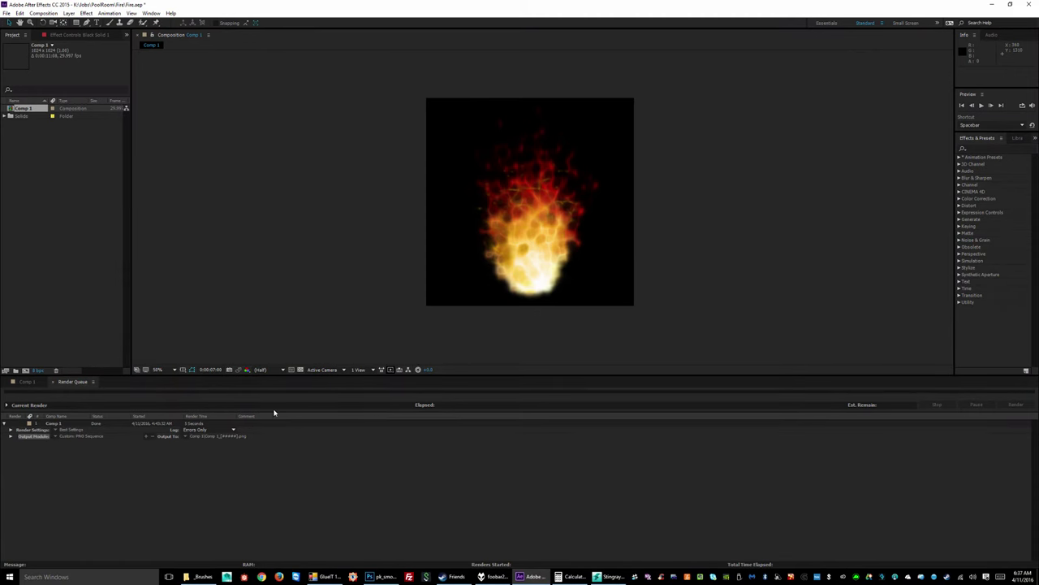
{"action": "left_click", "coordinate": [27, 381]}
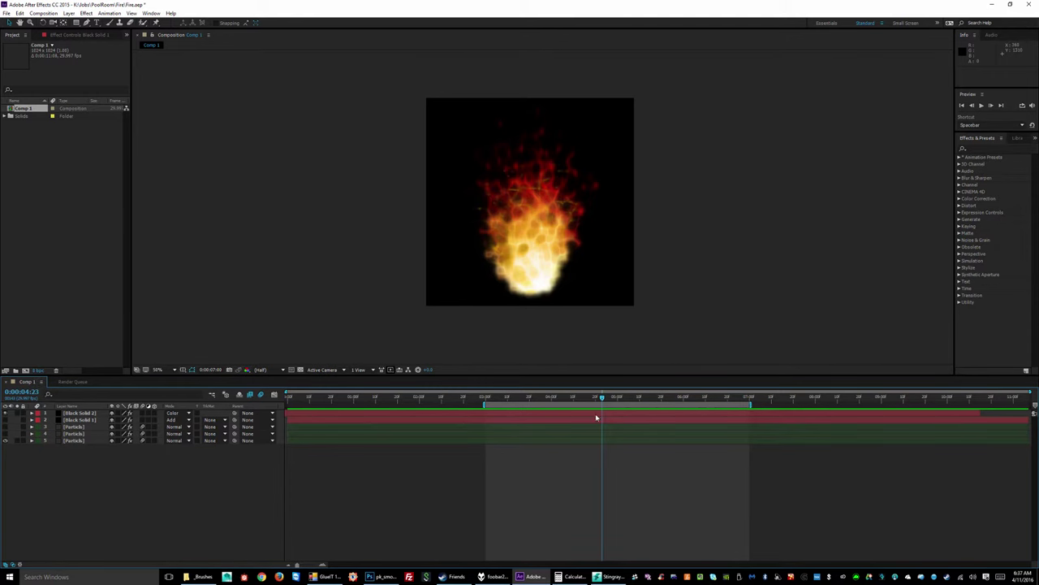
{"action": "left_click_drag", "start_coordinate": [603, 399], "coordinate": [593, 403]}
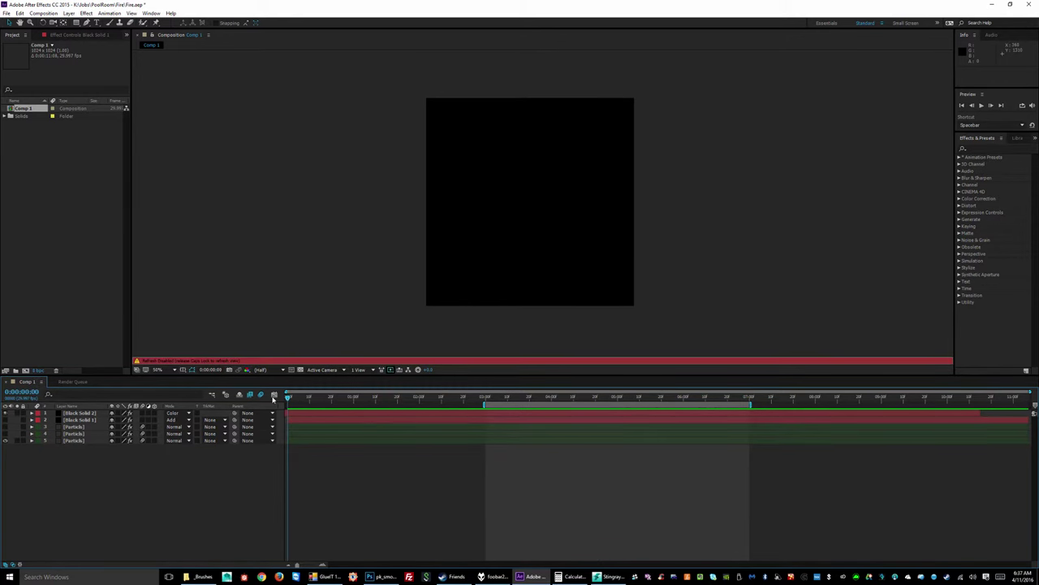
{"action": "key", "text": "Caps_Lock"}
{"action": "key", "text": "space"}
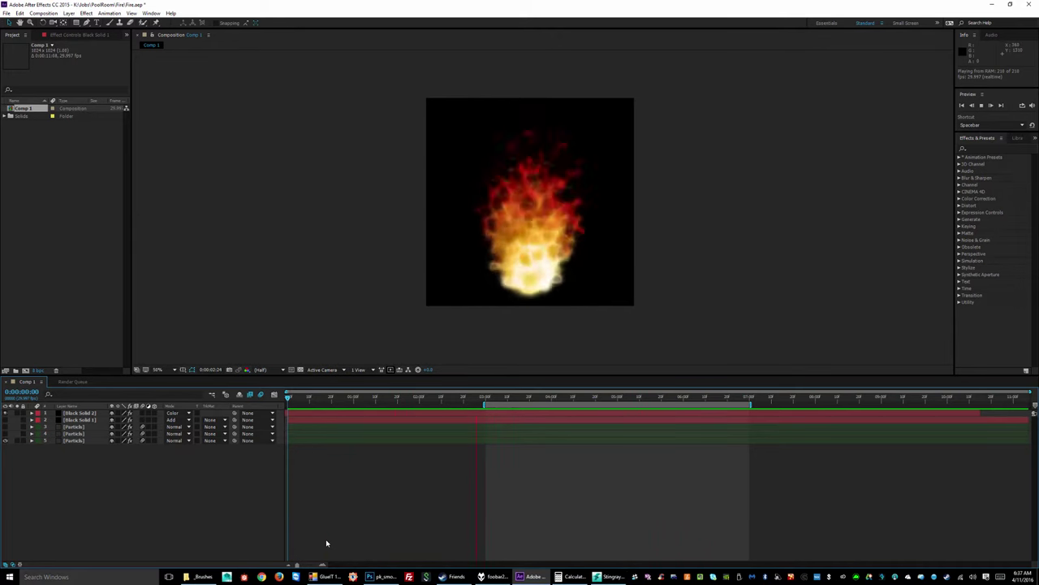
{"action": "left_click", "coordinate": [549, 397]}
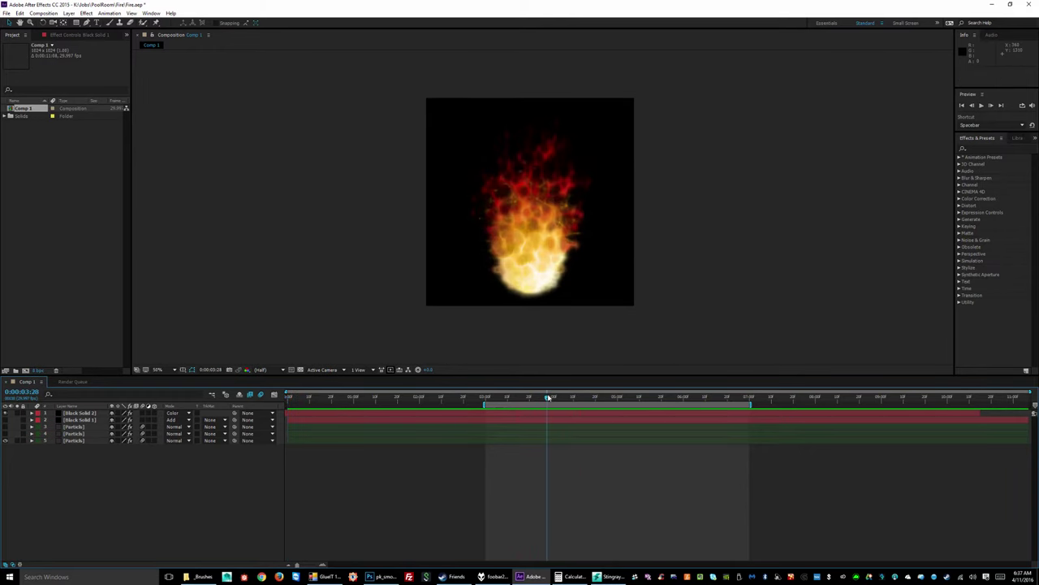
Step: Scrub Comp 1 from the start of its work area at 3 seconds to about 5:14 to inspect the flame frames
{"action": "key", "text": "Caps_Lock"}
{"action": "left_click_drag", "start_coordinate": [547, 397], "coordinate": [485, 397]}
{"action": "left_click_drag", "start_coordinate": [593, 399], "coordinate": [611, 399]}
{"action": "key", "text": "Caps_Lock"}
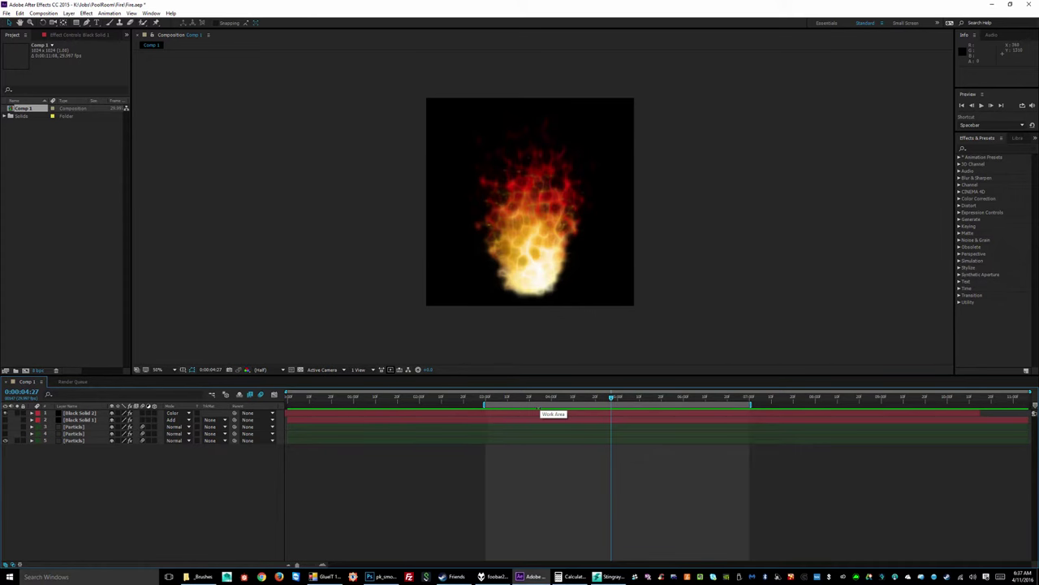
{"action": "key", "text": "Caps_Lock"}
{"action": "left_click", "coordinate": [491, 400]}
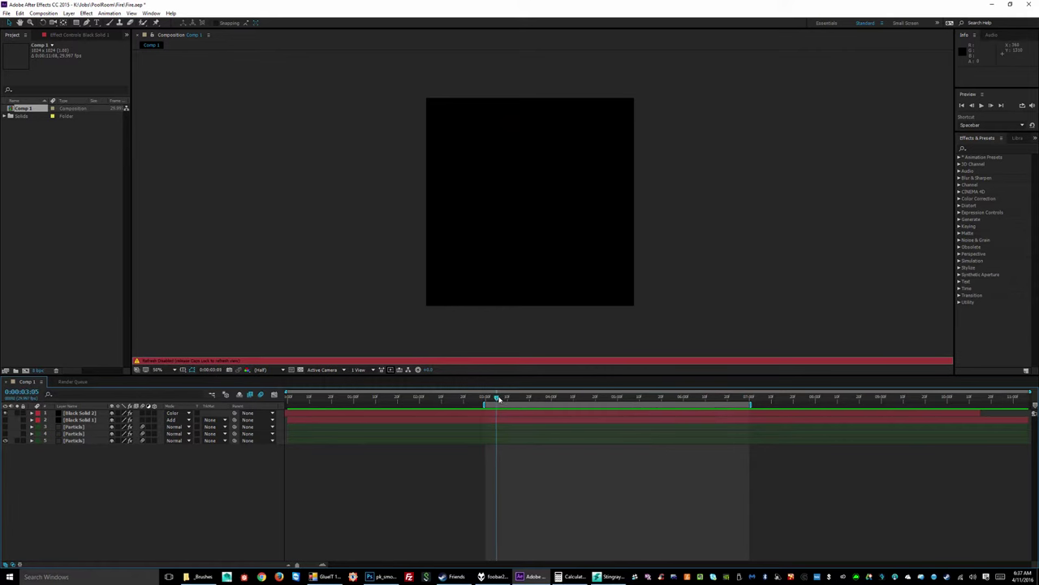
{"action": "key", "text": "Caps_Lock"}
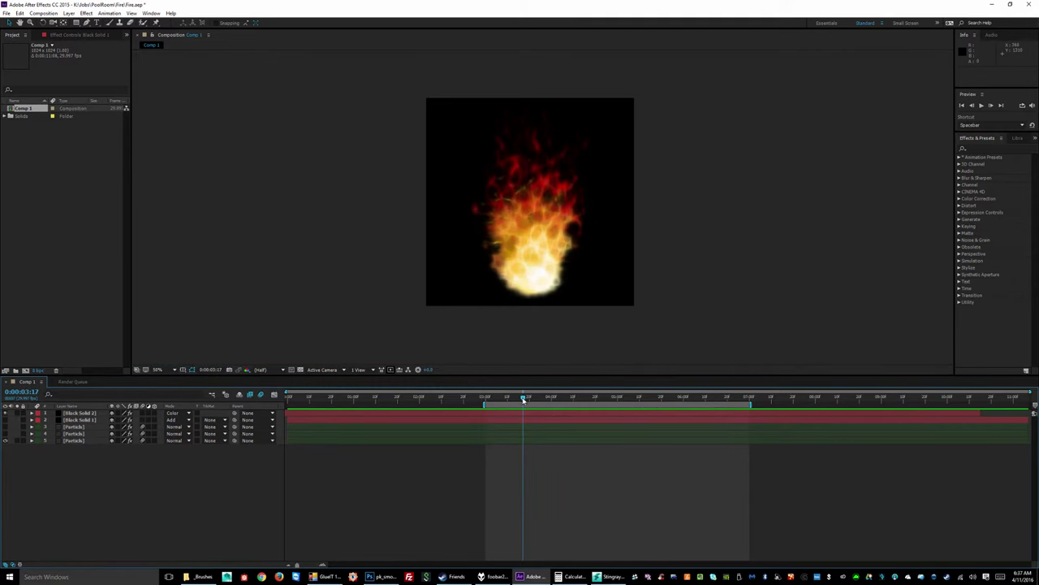
{"action": "key", "text": "Caps_Lock"}
{"action": "left_click_drag", "start_coordinate": [524, 399], "coordinate": [502, 398]}
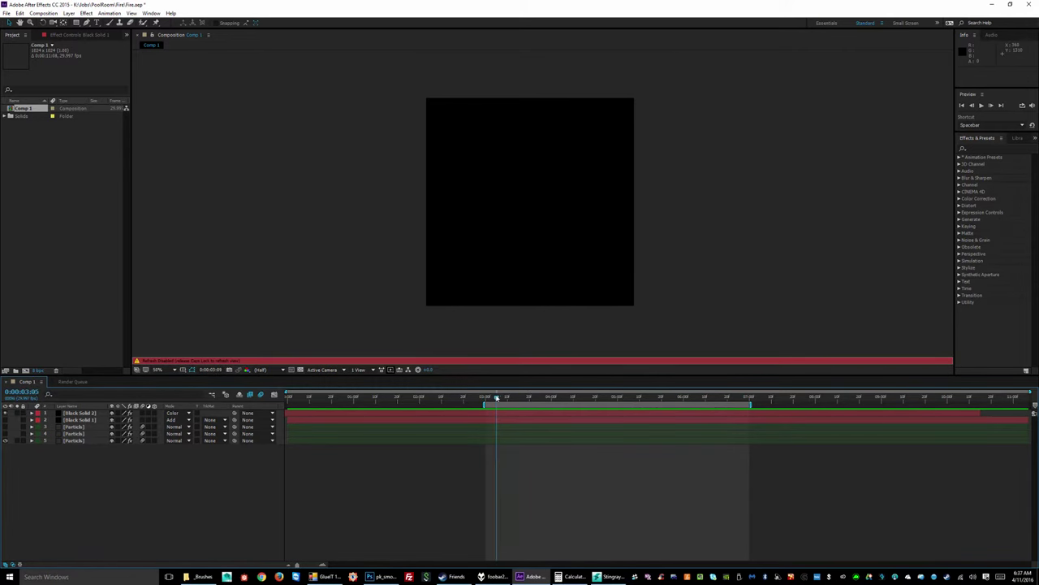
{"action": "key", "text": "Caps_Lock"}
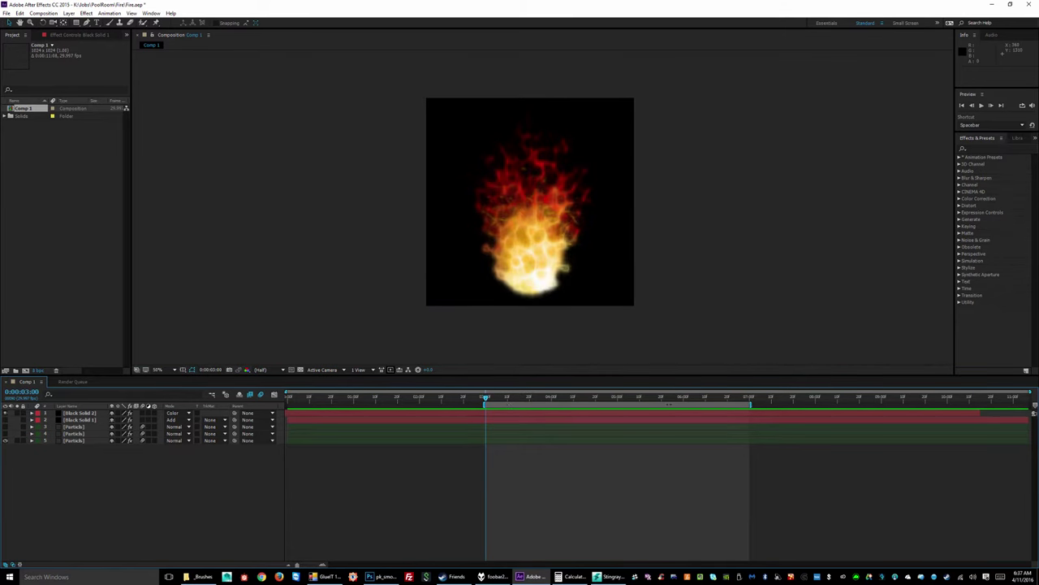
{"action": "left_click_drag", "start_coordinate": [485, 400], "coordinate": [495, 399]}
{"action": "key", "text": "Caps_Lock"}
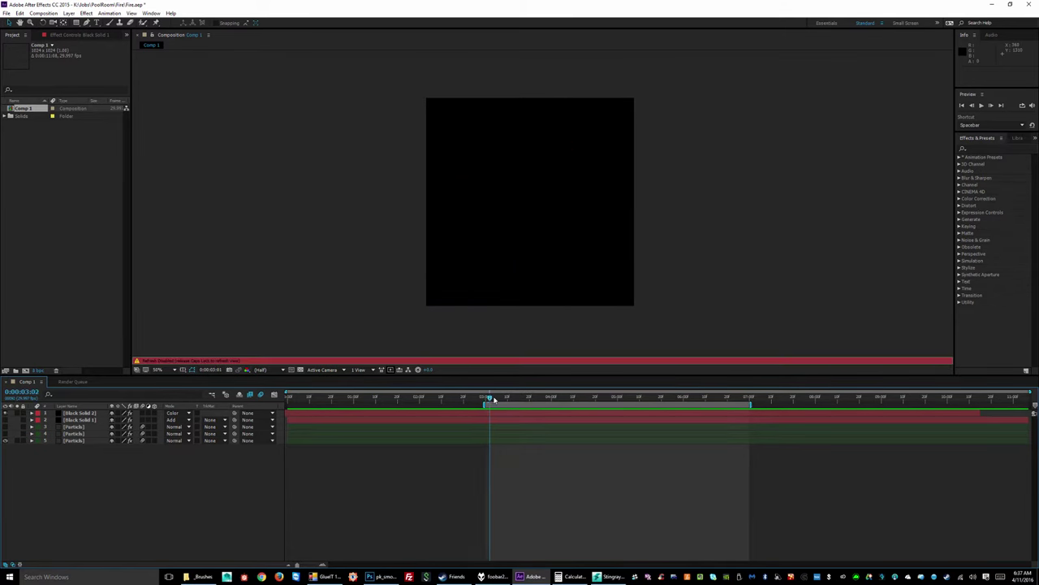
{"action": "left_click_drag", "start_coordinate": [580, 401], "coordinate": [648, 401]}
{"action": "key", "text": "Caps_Lock"}
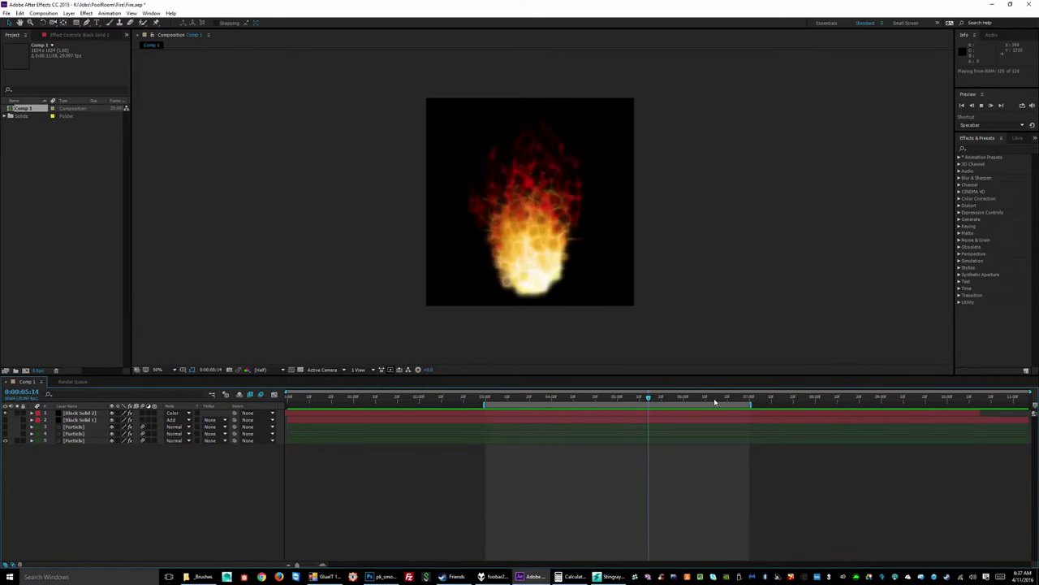
Step: Compare flame frames near the end of Comp 1's work area with earlier ones, and preview the work area
{"action": "left_click", "coordinate": [736, 398]}
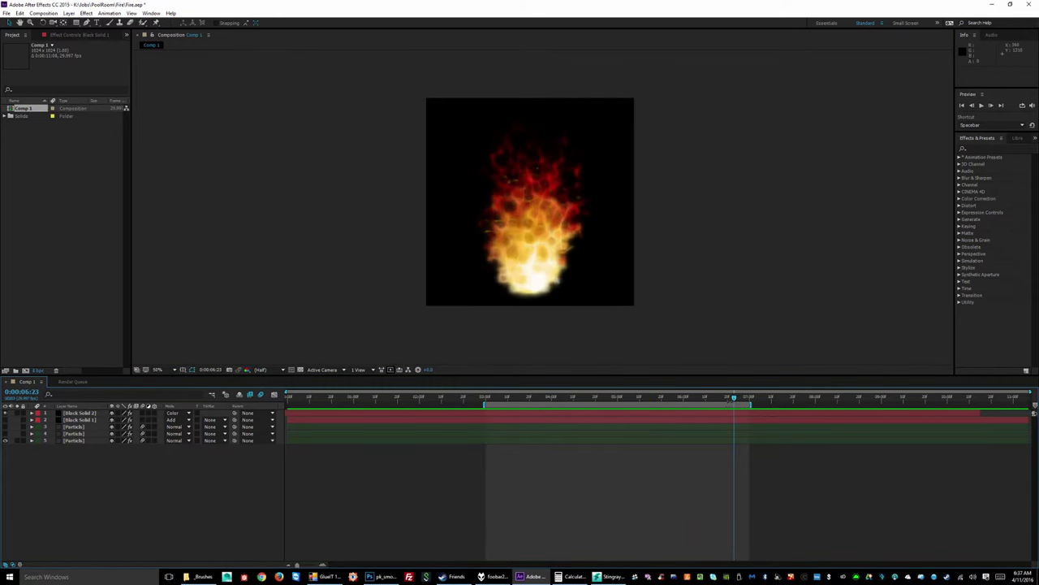
{"action": "left_click_drag", "start_coordinate": [735, 401], "coordinate": [746, 401]}
{"action": "key", "text": "Caps_Lock"}
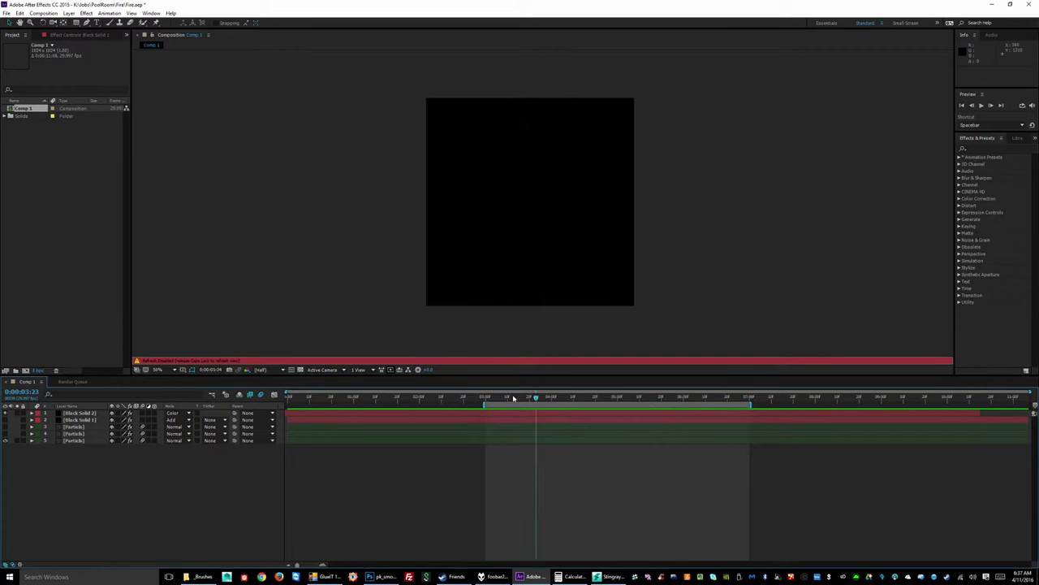
{"action": "key", "text": "Caps_Lock"}
{"action": "left_click_drag", "start_coordinate": [513, 398], "coordinate": [581, 398]}
{"action": "key", "text": "Caps_Lock"}
{"action": "left_click_drag", "start_coordinate": [681, 399], "coordinate": [710, 398]}
{"action": "key", "text": "Caps_Lock"}
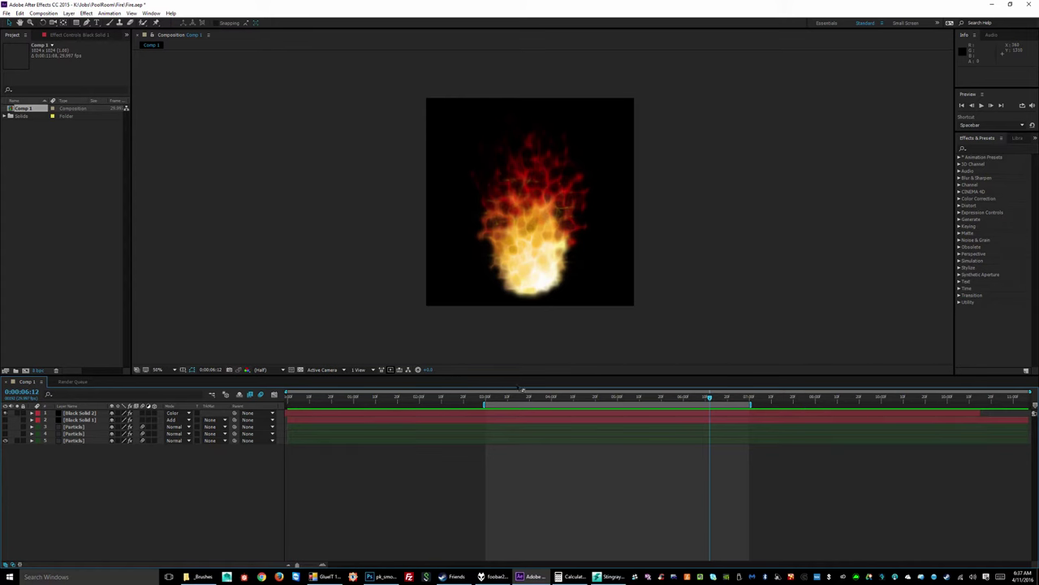
{"action": "left_click", "coordinate": [510, 398]}
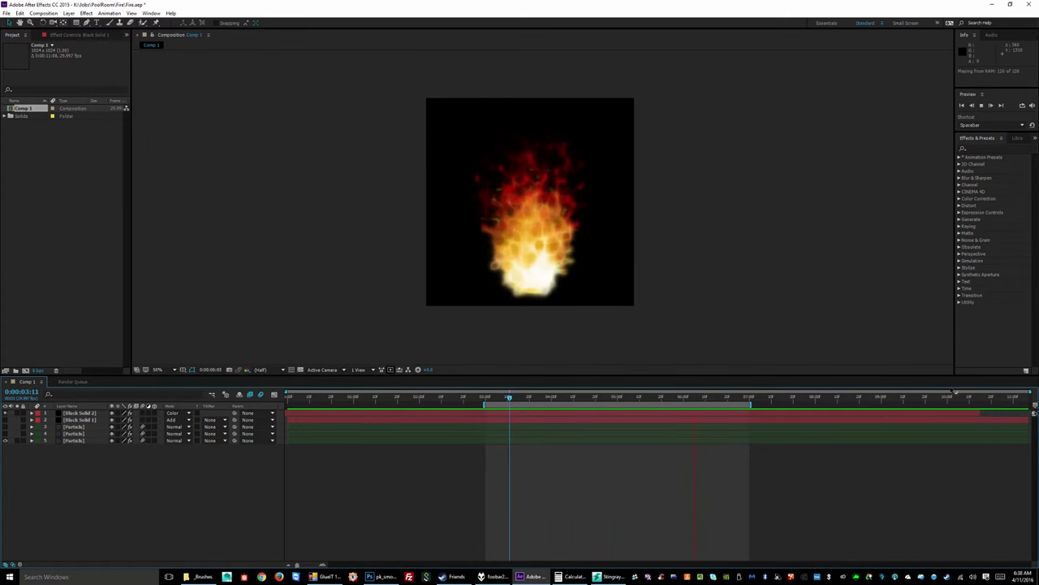
{"action": "key", "text": "space"}
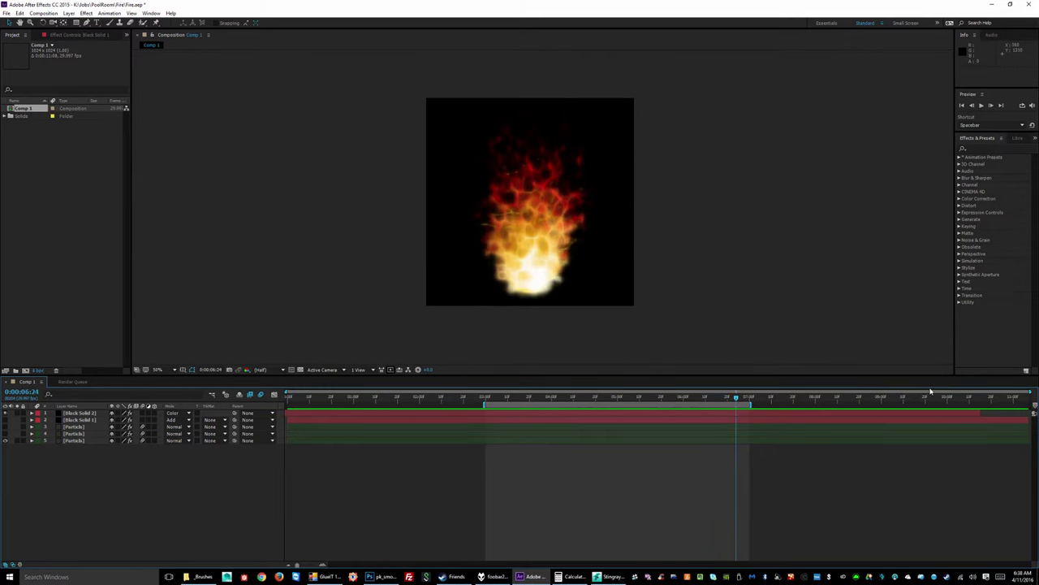
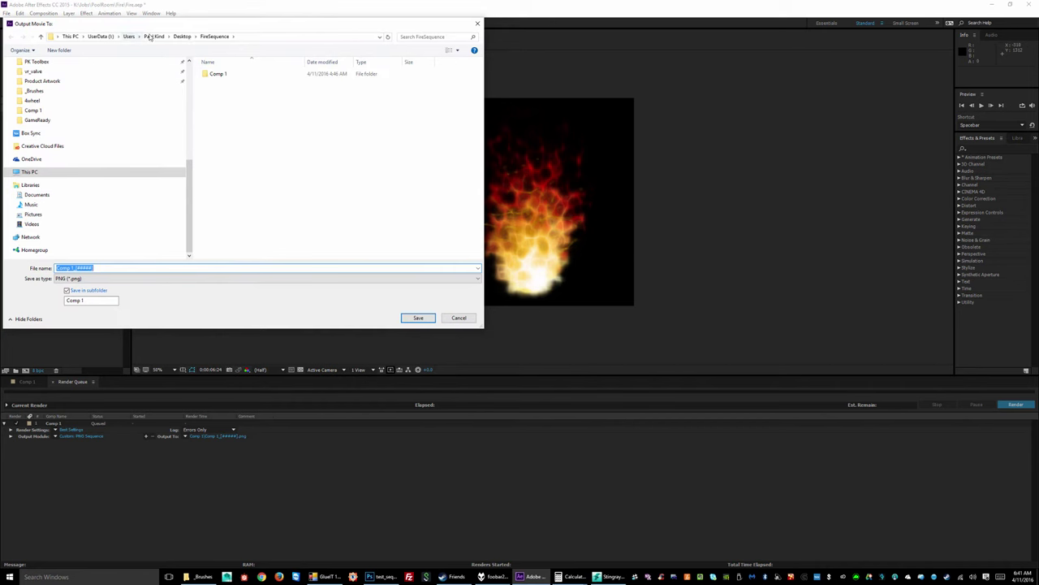
Step: Create a folder named fIREsEQUENCE2 on the Desktop as the destination for Comp 1's PNG sequence
{"action": "scroll", "coordinate": [70, 94], "scroll_direction": "up", "scroll_amount": 2}
{"action": "scroll", "coordinate": [70, 94], "scroll_direction": "up", "scroll_amount": 3}
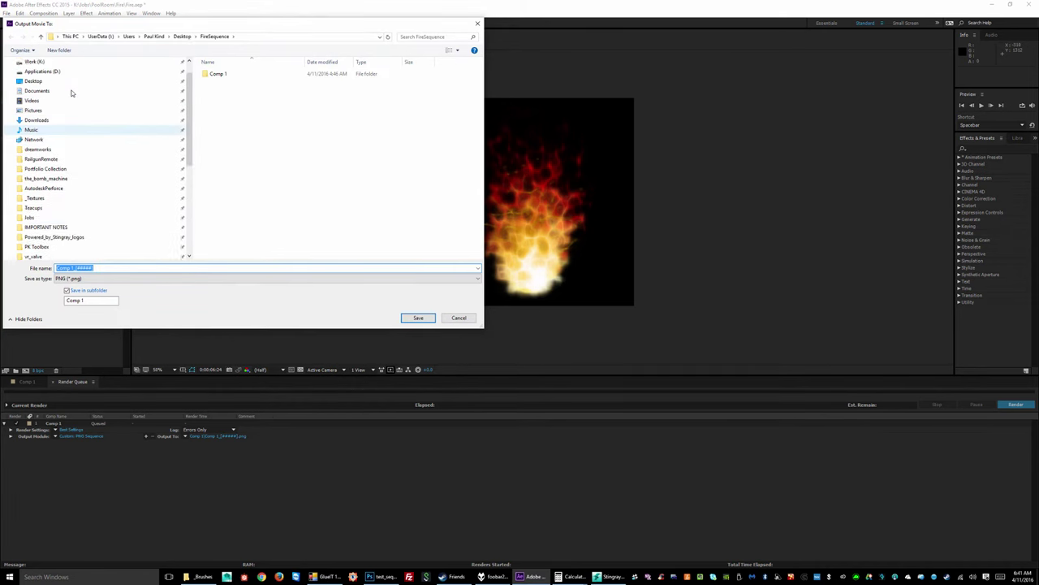
{"action": "left_click", "coordinate": [62, 104]}
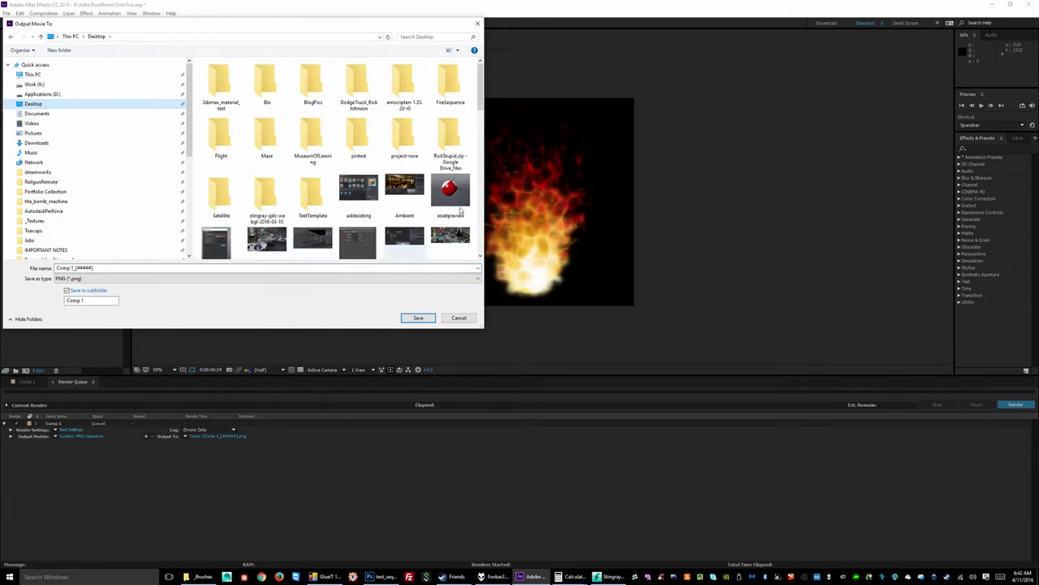
{"action": "scroll", "coordinate": [412, 258], "scroll_direction": "down", "scroll_amount": 10}
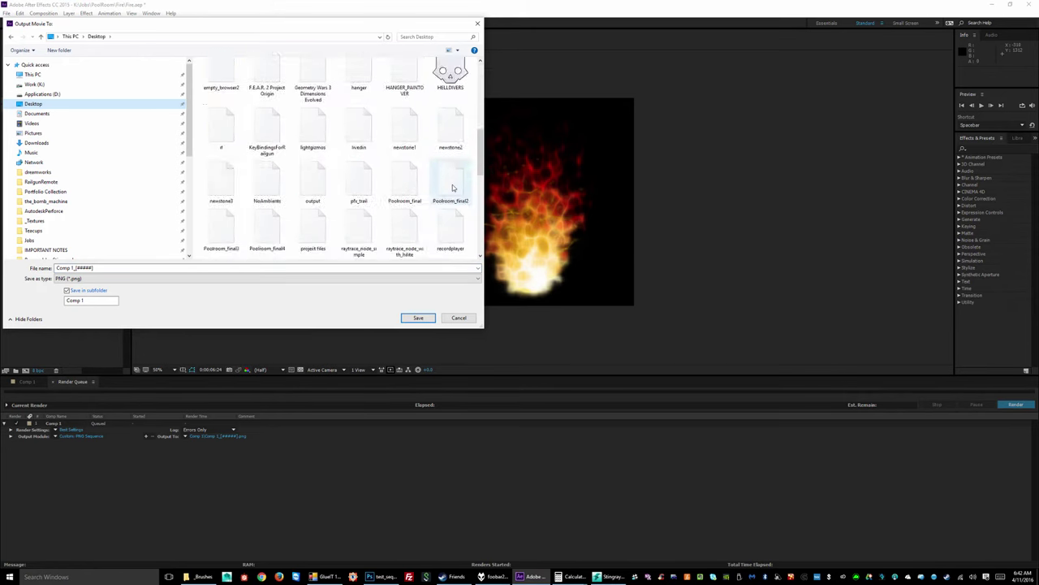
{"action": "right_click", "coordinate": [368, 218]}
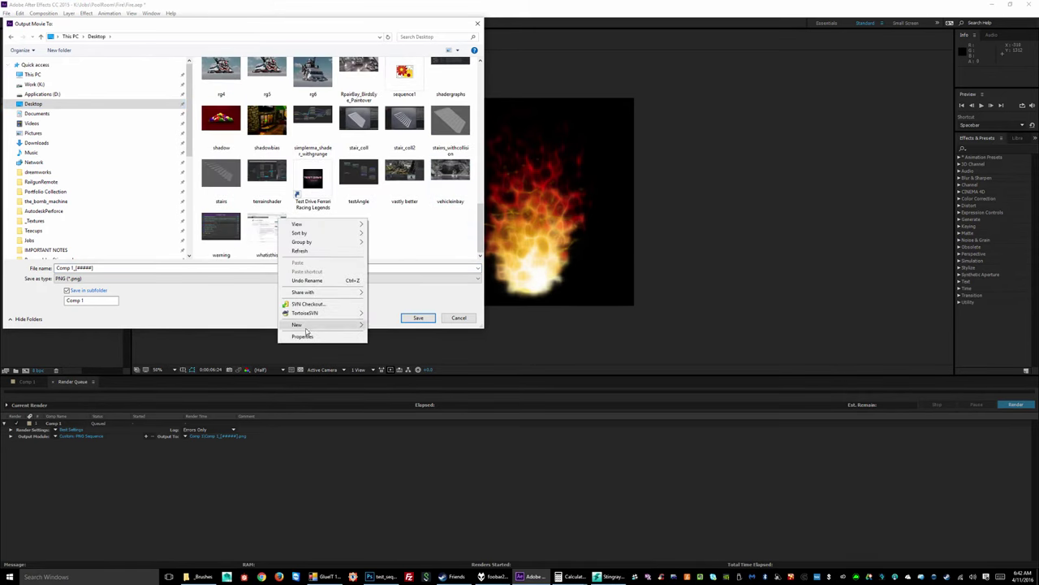
{"action": "mouse_move", "coordinate": [290, 327]}
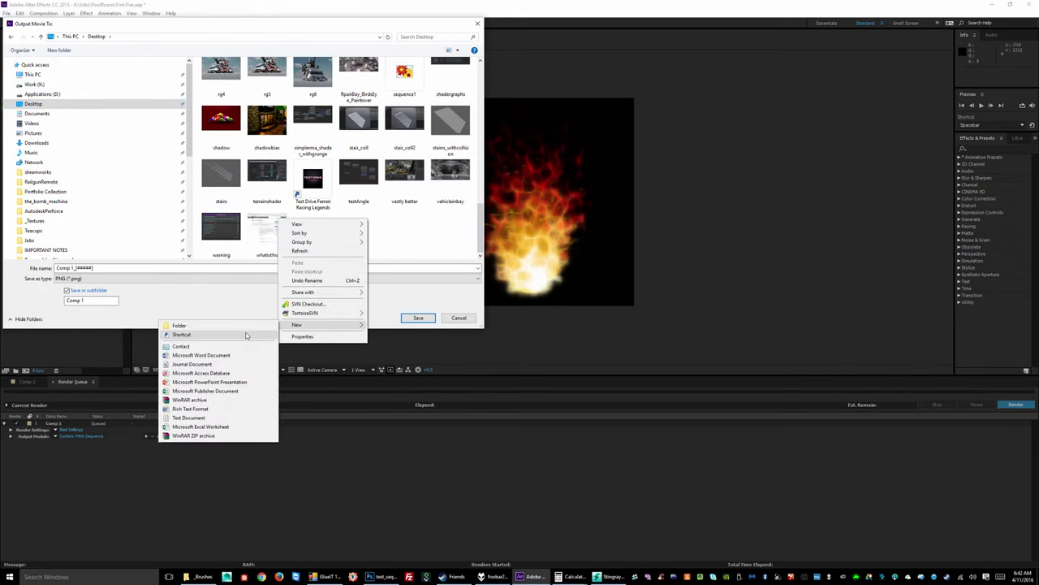
{"action": "left_click", "coordinate": [215, 328]}
{"action": "type", "text": "f"}
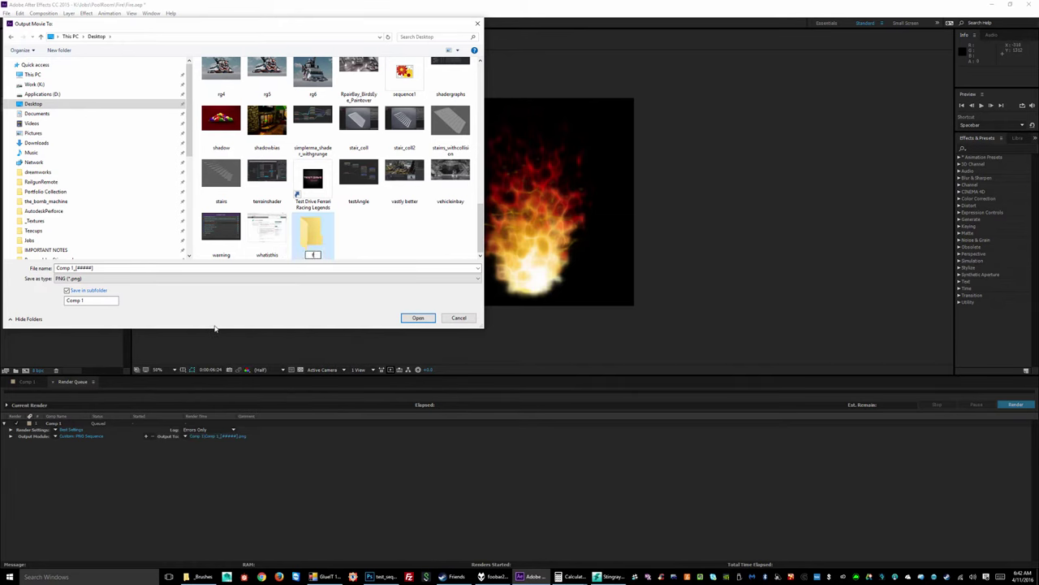
{"action": "type", "text": "IREsEQUENCE2"}
{"action": "key", "text": "Return"}
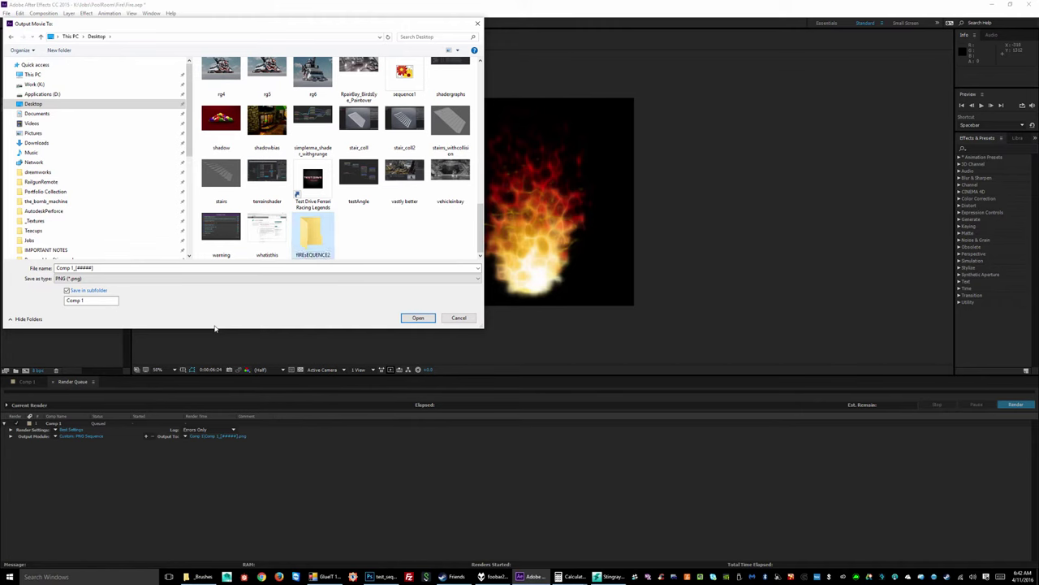
Step: Set Comp 1's PNG sequence output to the fIREsEQUENCE2 folder, keeping the Comp 1 subfolder, and start the render
{"action": "double_click", "coordinate": [298, 234]}
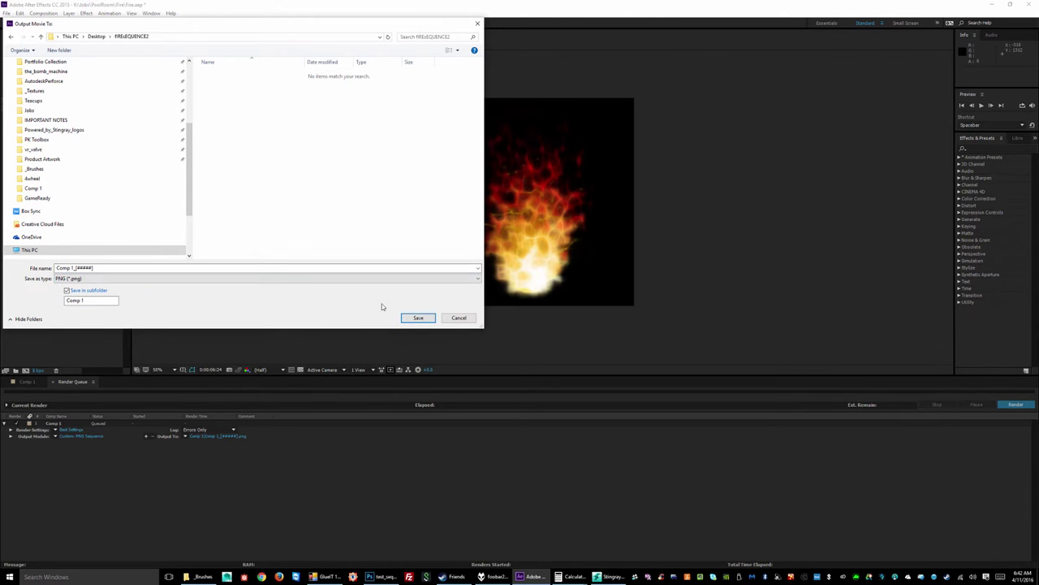
{"action": "left_click", "coordinate": [418, 317]}
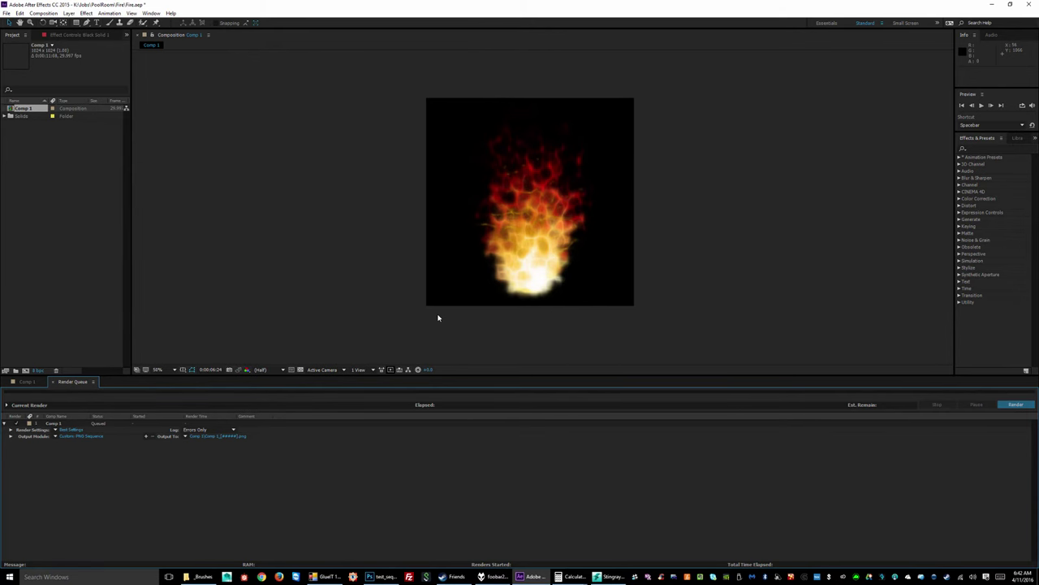
{"action": "left_click", "coordinate": [1021, 405]}
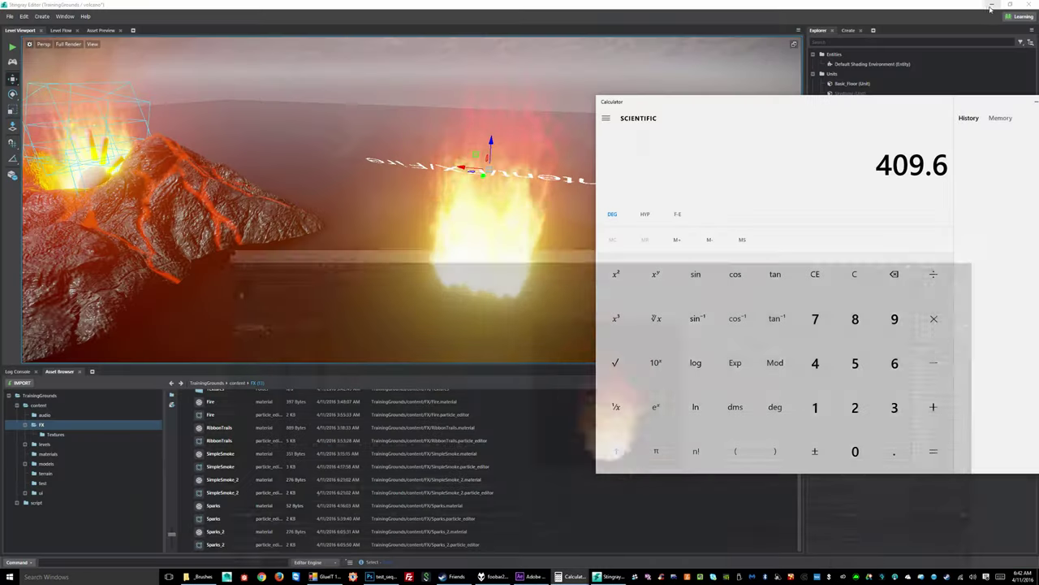
Step: Minimize the open application windows, switch to GlueIT and clear its image list
{"action": "left_click", "coordinate": [992, 4]}
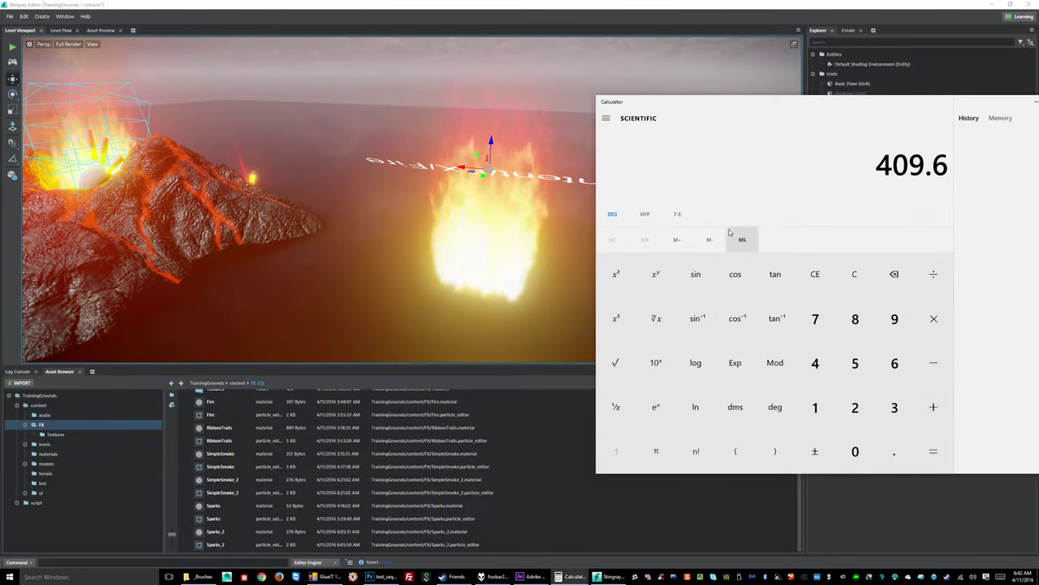
{"action": "left_click", "coordinate": [1030, 102]}
{"action": "left_click", "coordinate": [993, 4]}
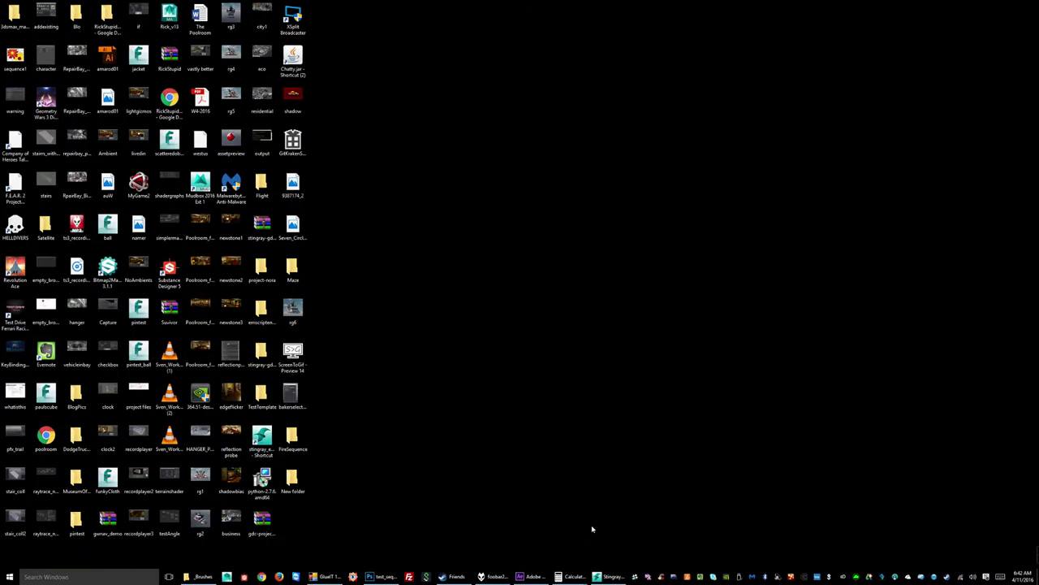
{"action": "left_click", "coordinate": [325, 576]}
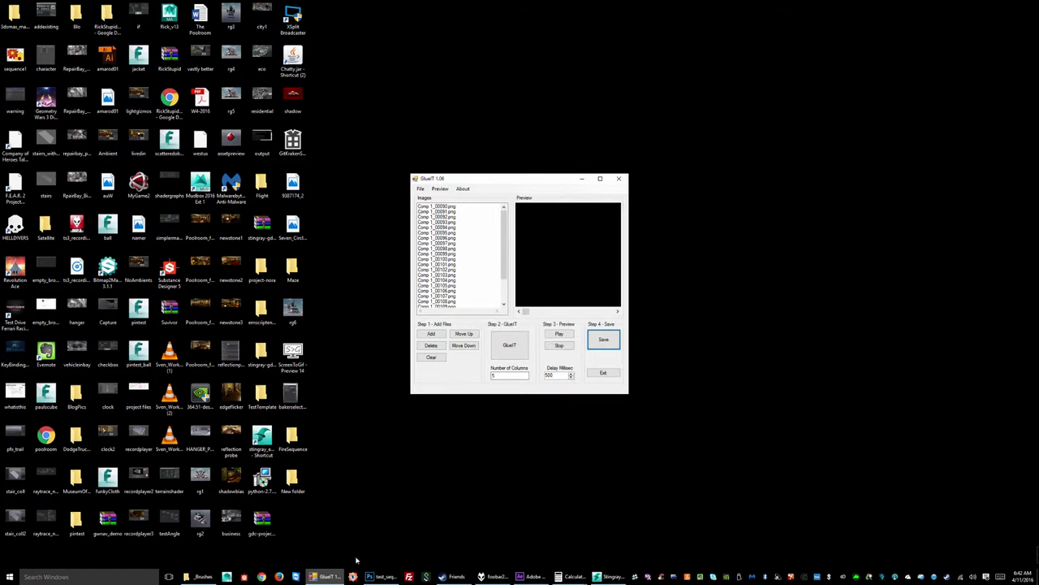
{"action": "left_click", "coordinate": [430, 357]}
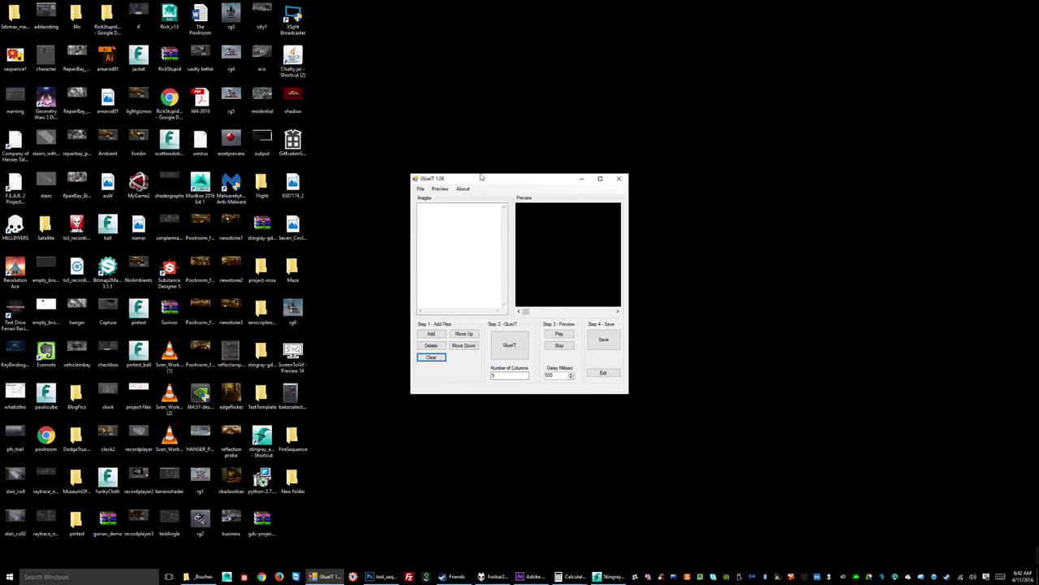
Step: Add frames Comp 1_00090 through Comp 1_00114 from the Desktop's fIREsEQUENCE2\Comp 1 folder to the GlueIT image list
{"action": "left_click_drag", "start_coordinate": [481, 177], "coordinate": [412, 155]}
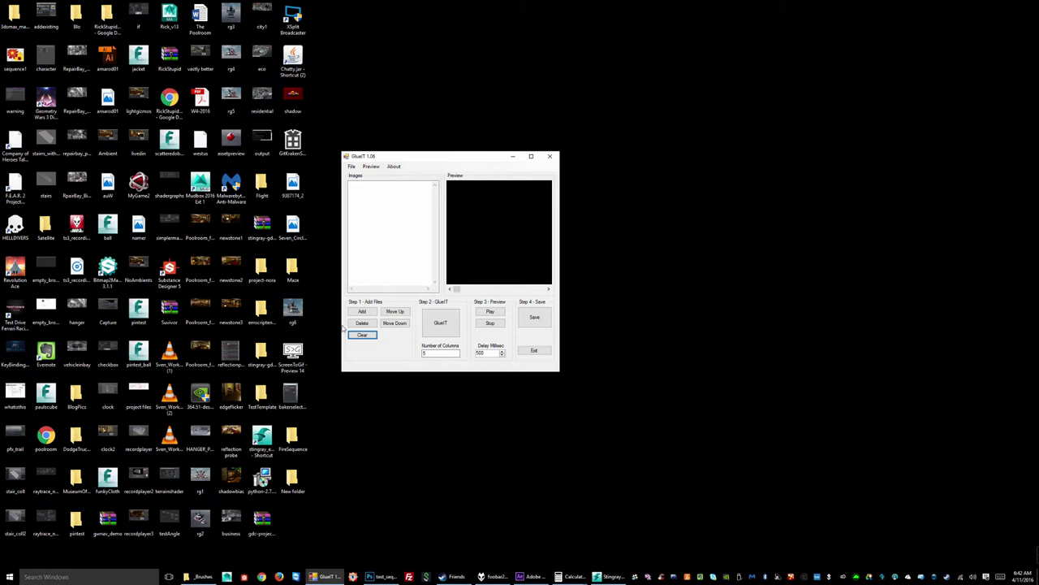
{"action": "left_click", "coordinate": [362, 312]}
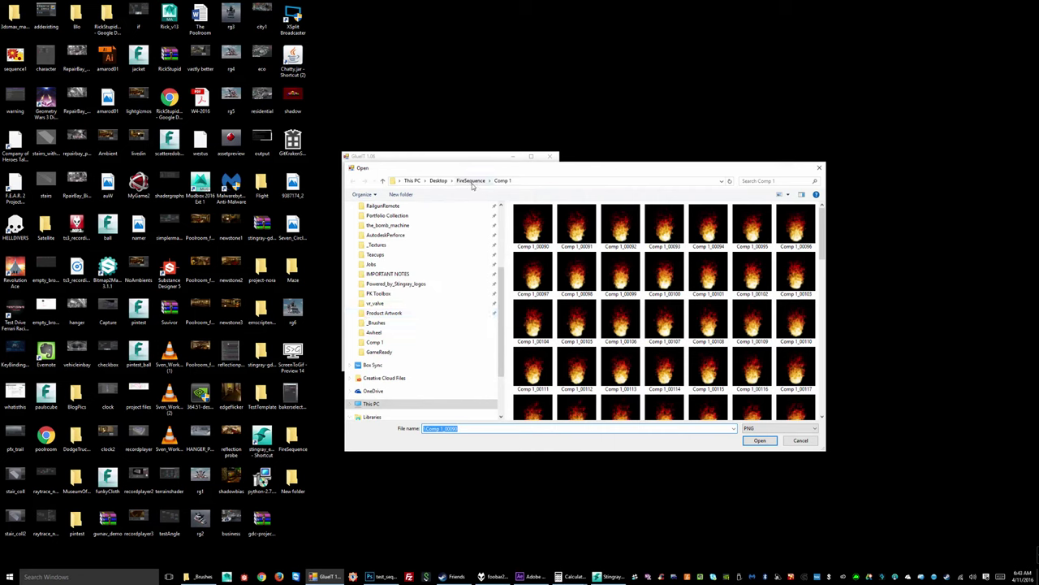
{"action": "left_click", "coordinate": [471, 181]}
{"action": "left_click", "coordinate": [439, 181]}
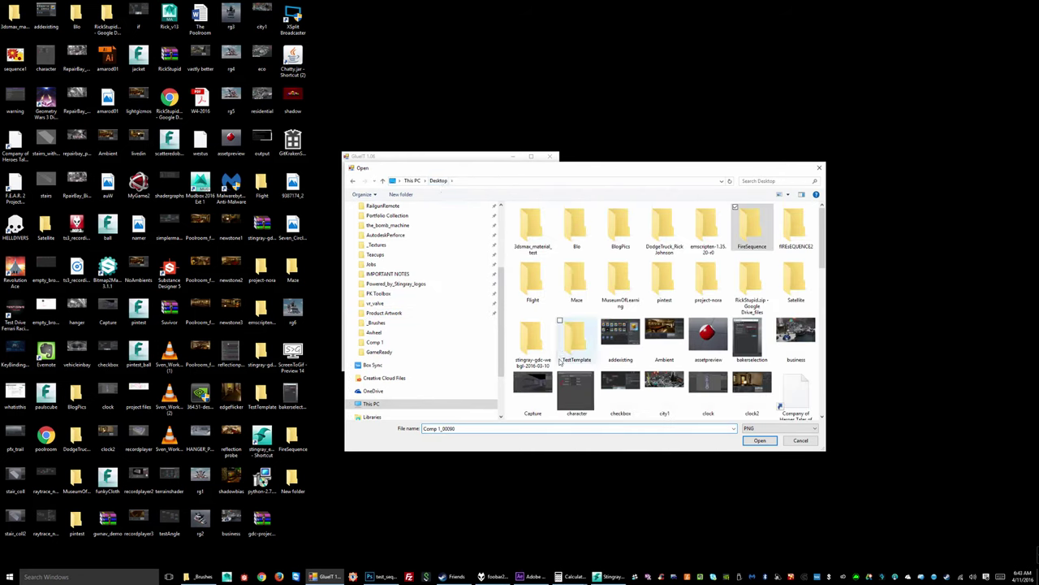
{"action": "double_click", "coordinate": [793, 230]}
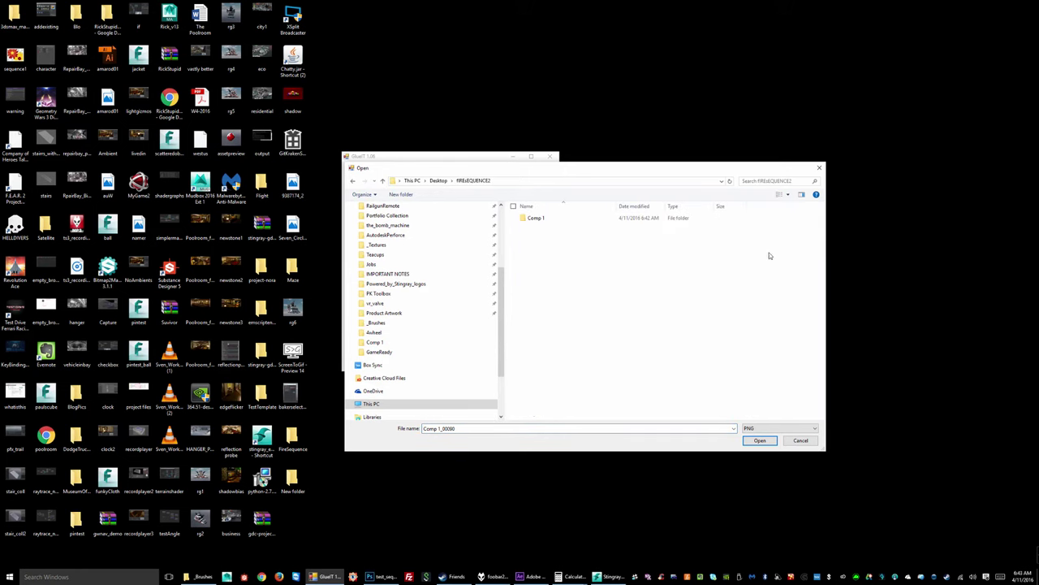
{"action": "double_click", "coordinate": [535, 217]}
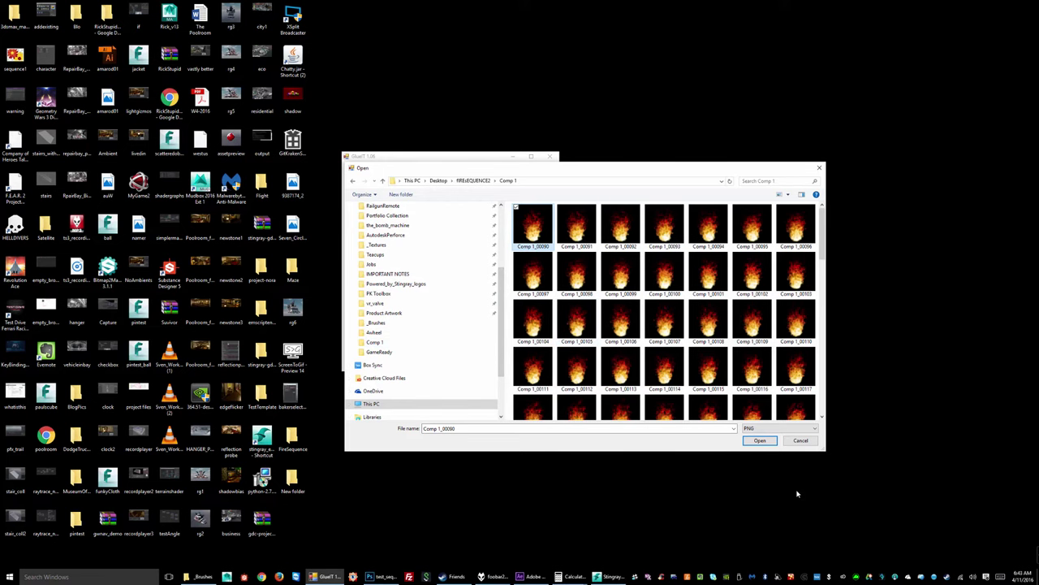
{"action": "left_click_drag", "start_coordinate": [824, 448], "coordinate": [952, 541]}
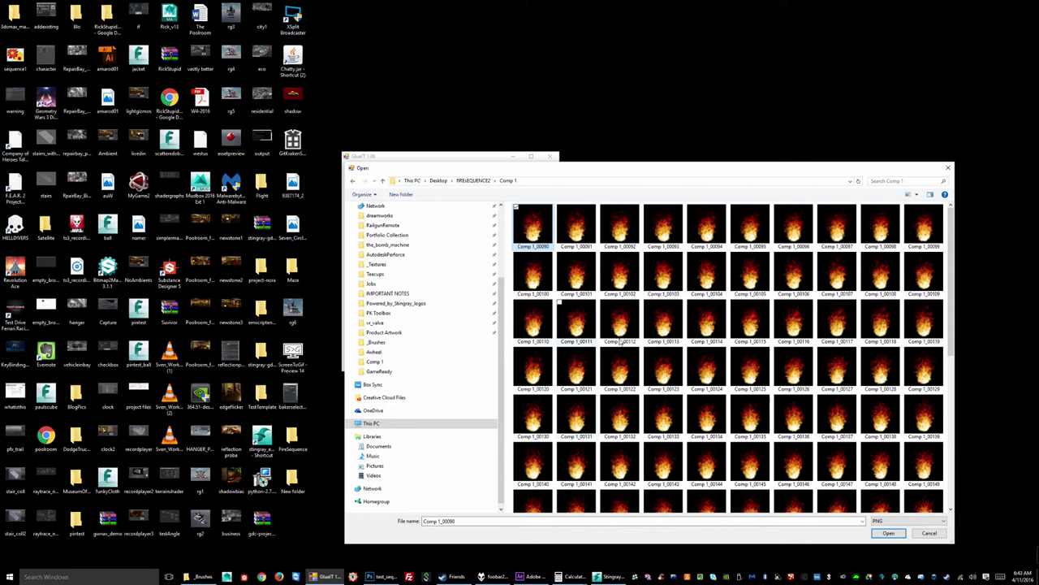
{"action": "left_click", "coordinate": [708, 325], "text": "shift"}
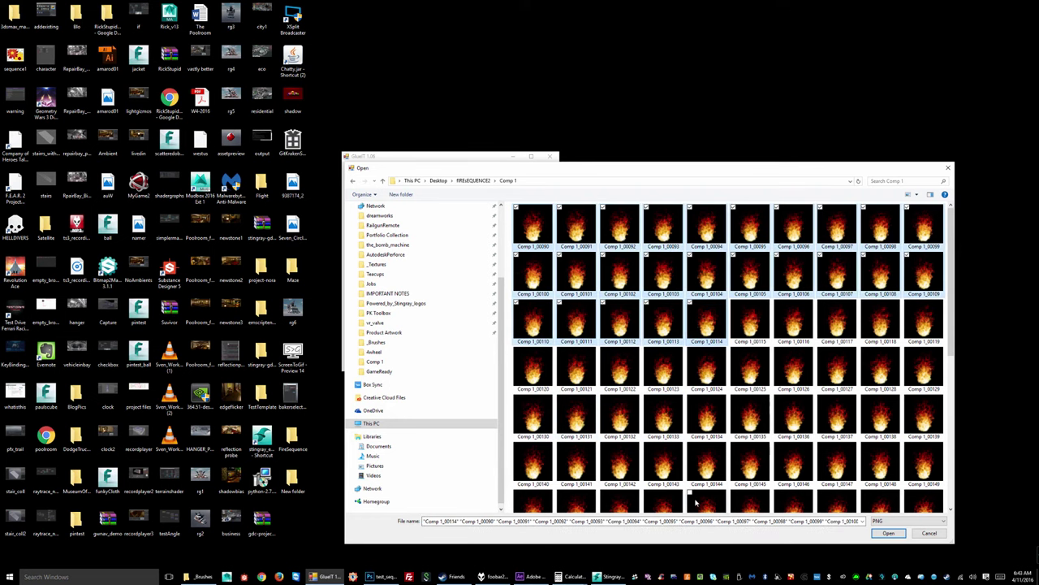
{"action": "left_click", "coordinate": [889, 533]}
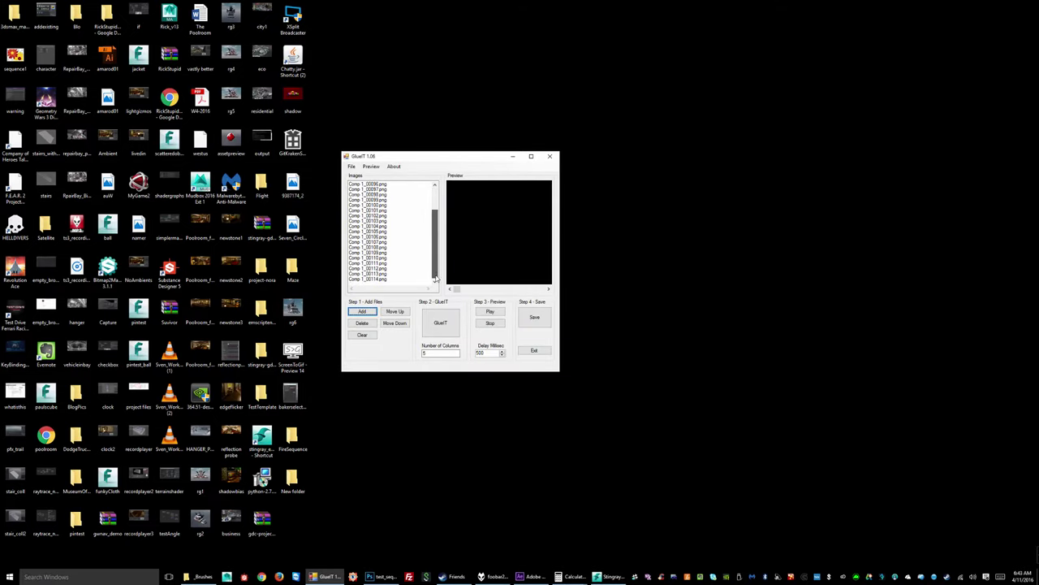
Step: Glue the frames into a five-column sprite sheet, check the preview and save it as a PNG named FireSheet
{"action": "left_click", "coordinate": [438, 323]}
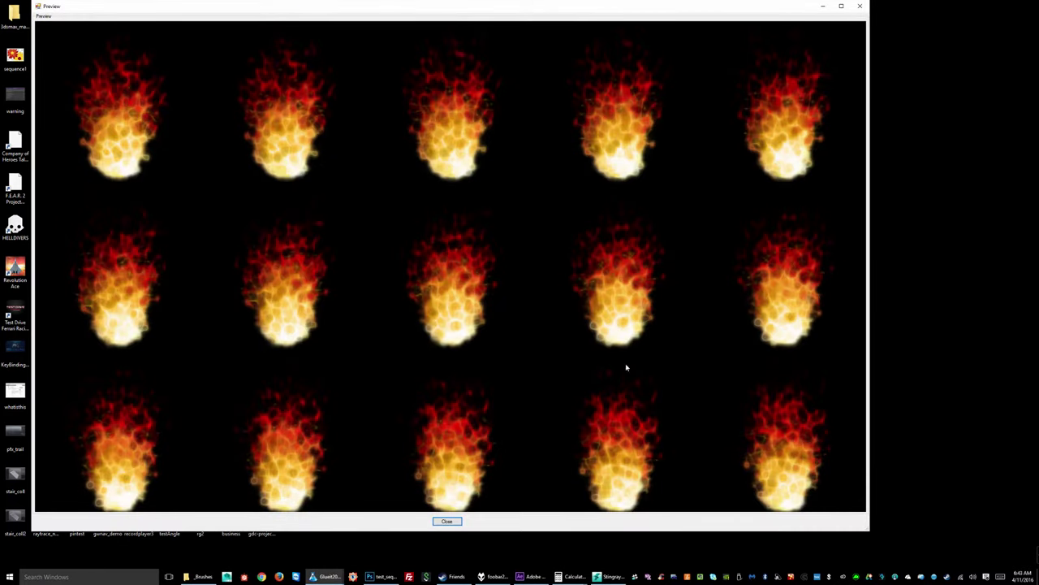
{"action": "left_click", "coordinate": [447, 521]}
{"action": "left_click", "coordinate": [543, 317]}
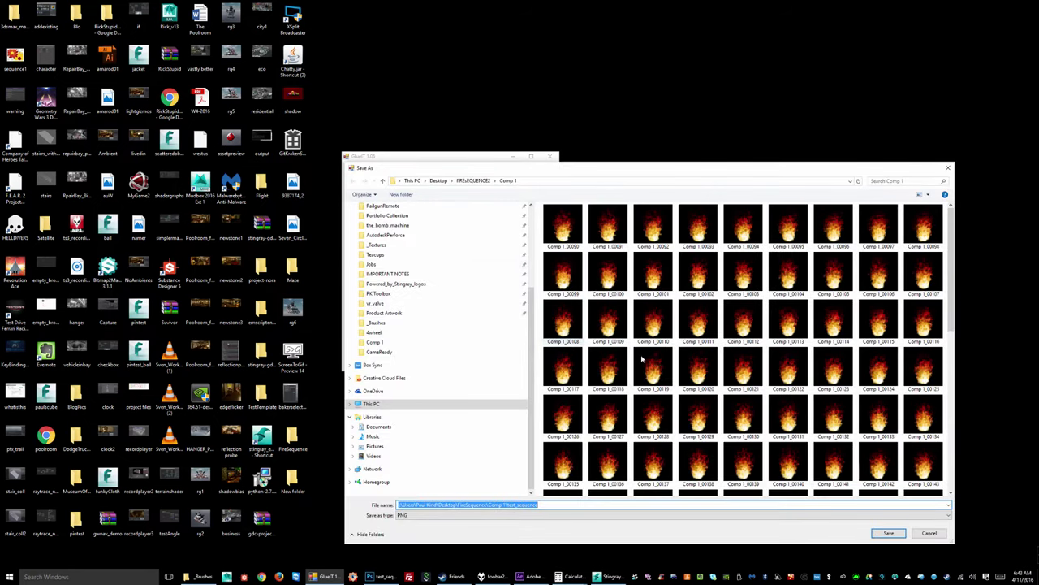
{"action": "scroll", "coordinate": [645, 362], "scroll_direction": "down", "scroll_amount": 5}
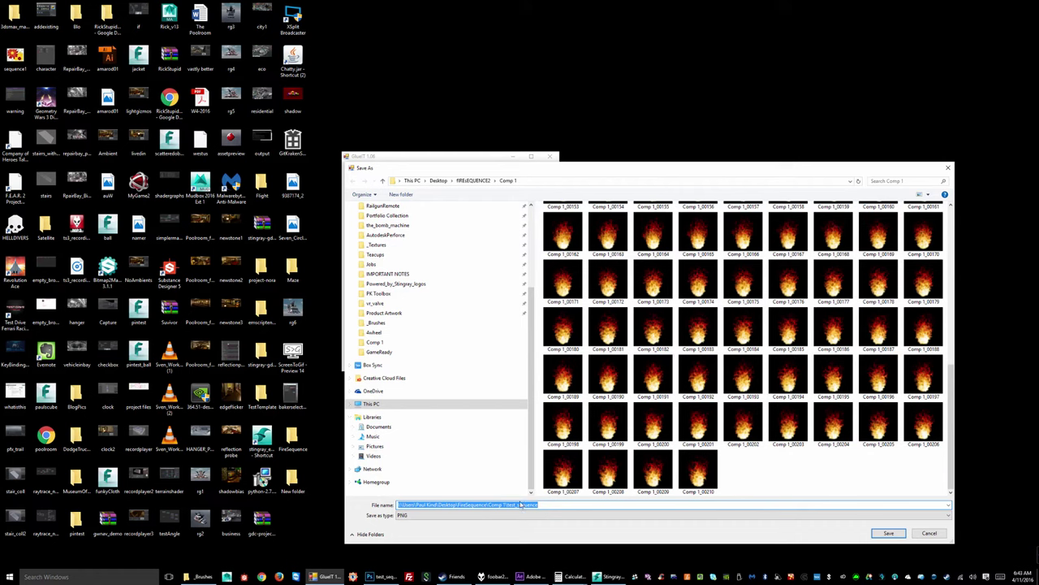
{"action": "type", "text": "St"}
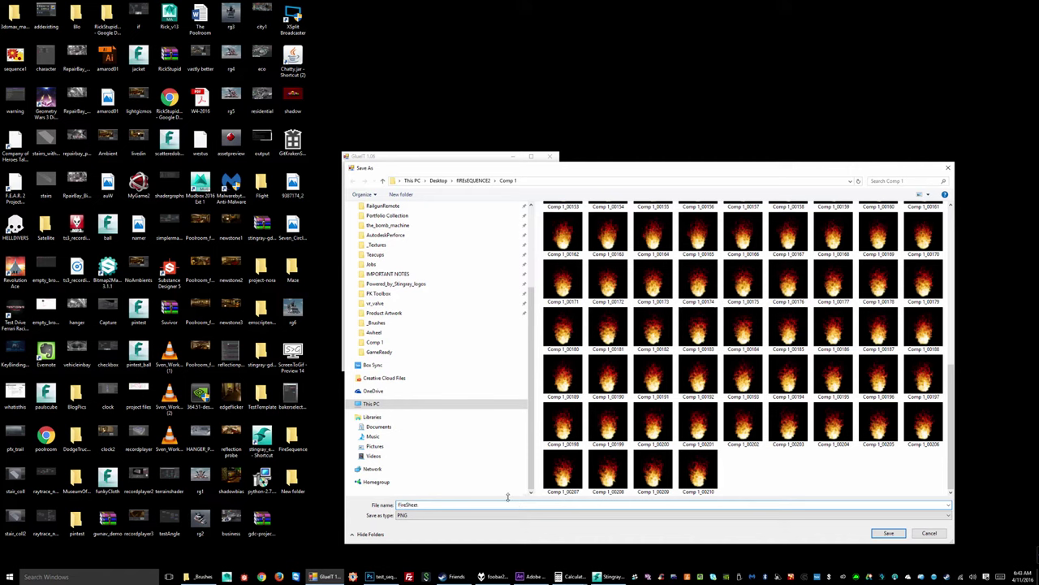
{"action": "left_click", "coordinate": [889, 533]}
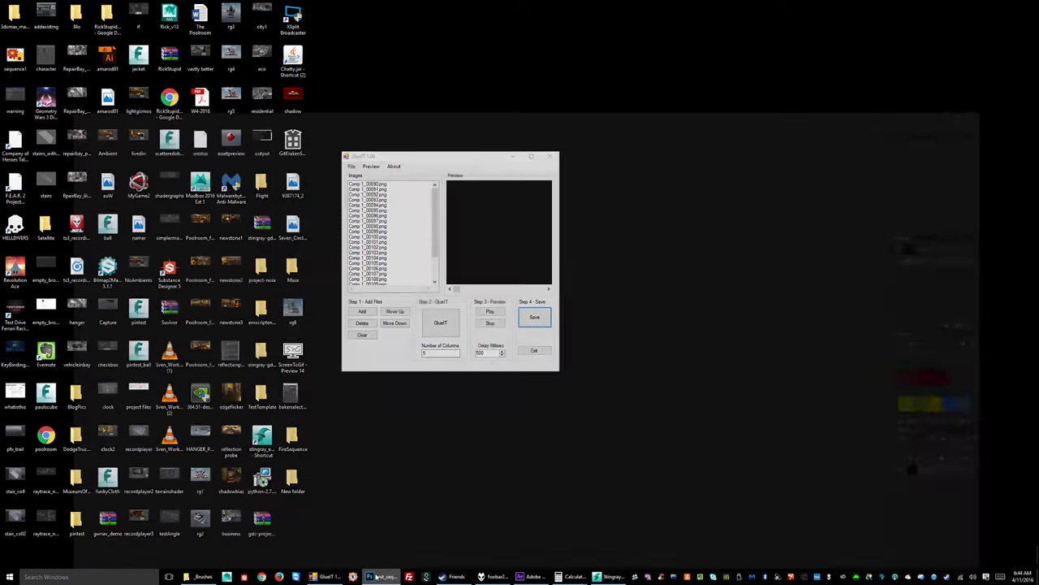
Step: Switch to Photoshop and close the test_sequence.png document
{"action": "left_click", "coordinate": [382, 576]}
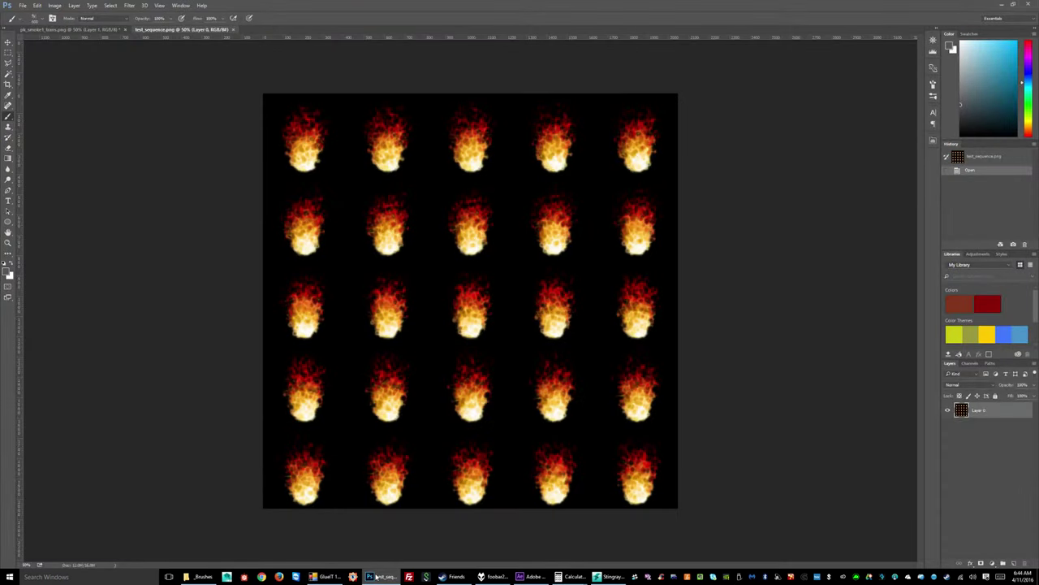
{"action": "left_click", "coordinate": [230, 30]}
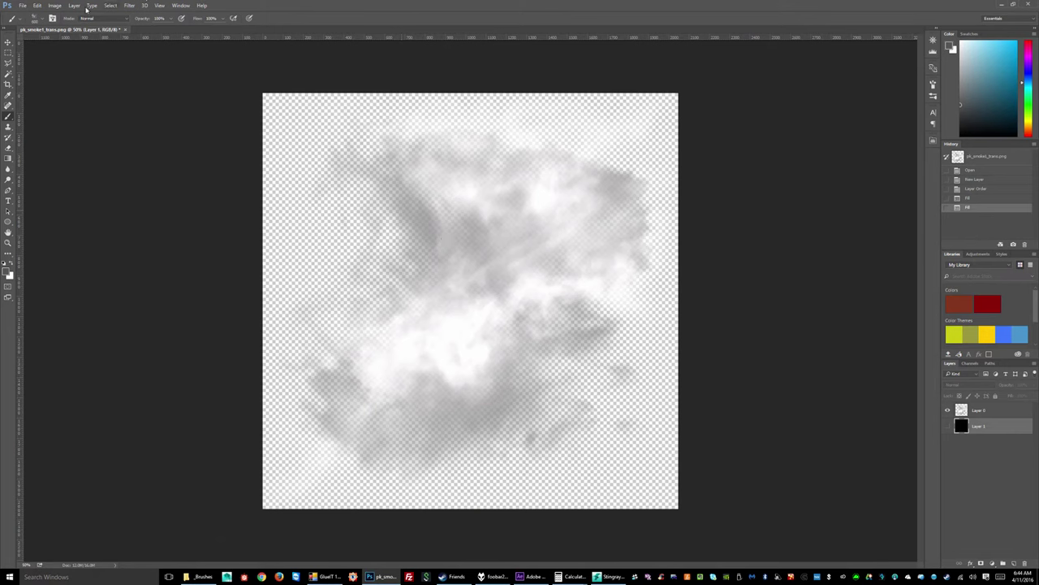
Step: Open the FireSheet image from the Desktop's fIREsEQUENCE2\Comp 1 folder
{"action": "left_click", "coordinate": [23, 6]}
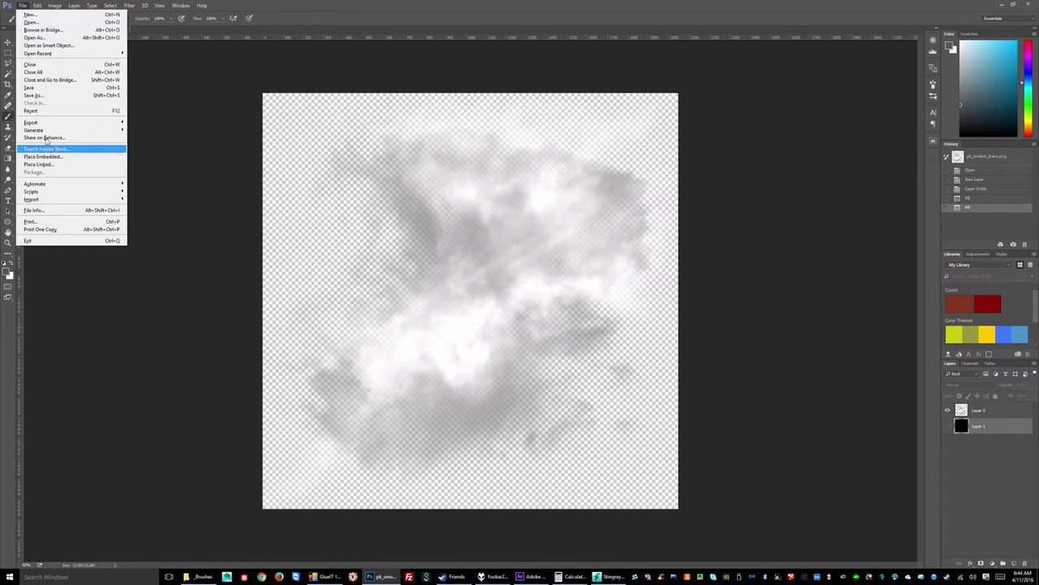
{"action": "left_click", "coordinate": [31, 21]}
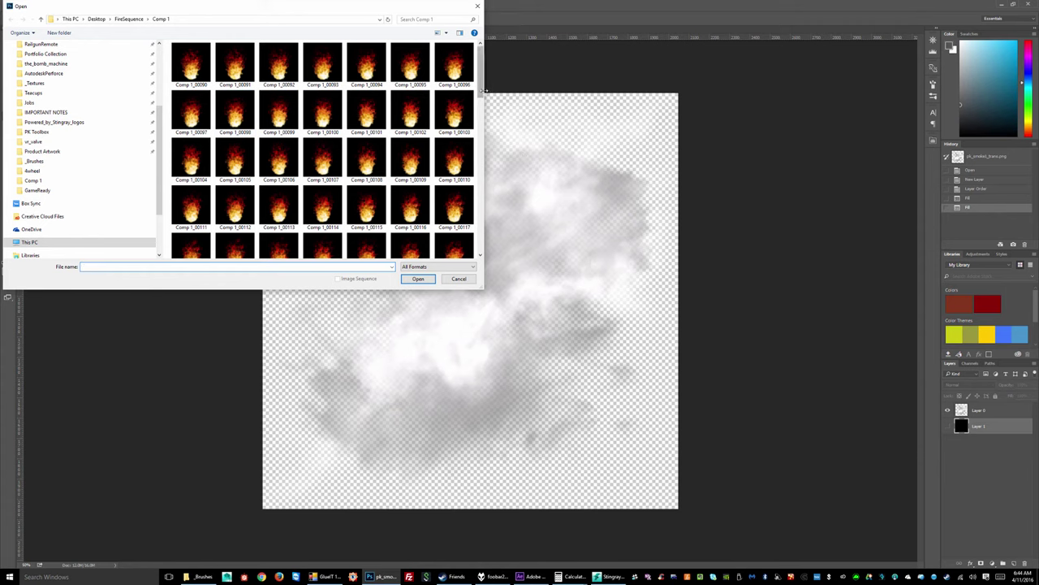
{"action": "left_click_drag", "start_coordinate": [480, 88], "coordinate": [479, 244]}
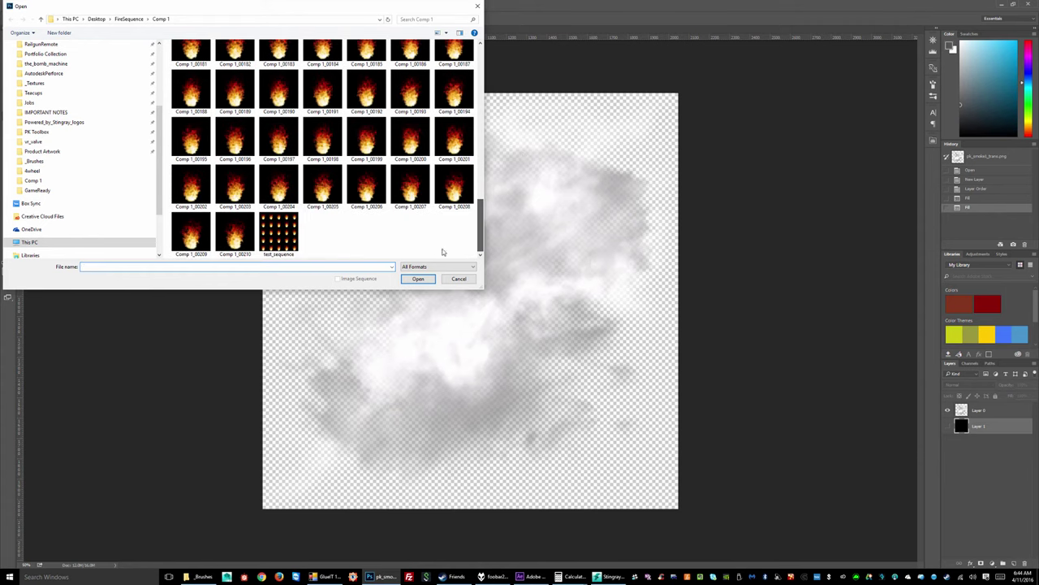
{"action": "left_click", "coordinate": [286, 236]}
{"action": "left_click", "coordinate": [420, 280]}
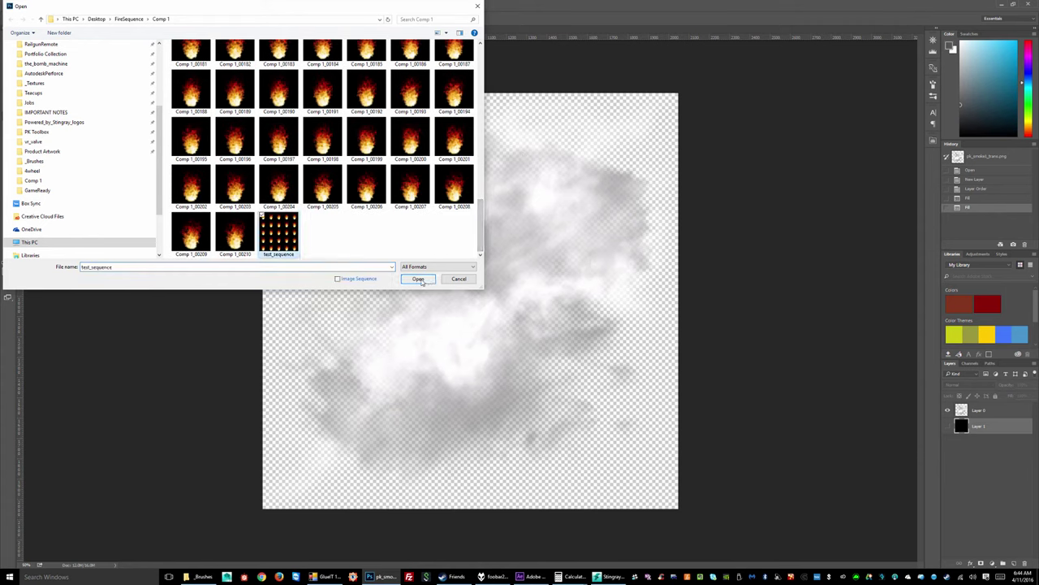
{"action": "left_click", "coordinate": [129, 18]}
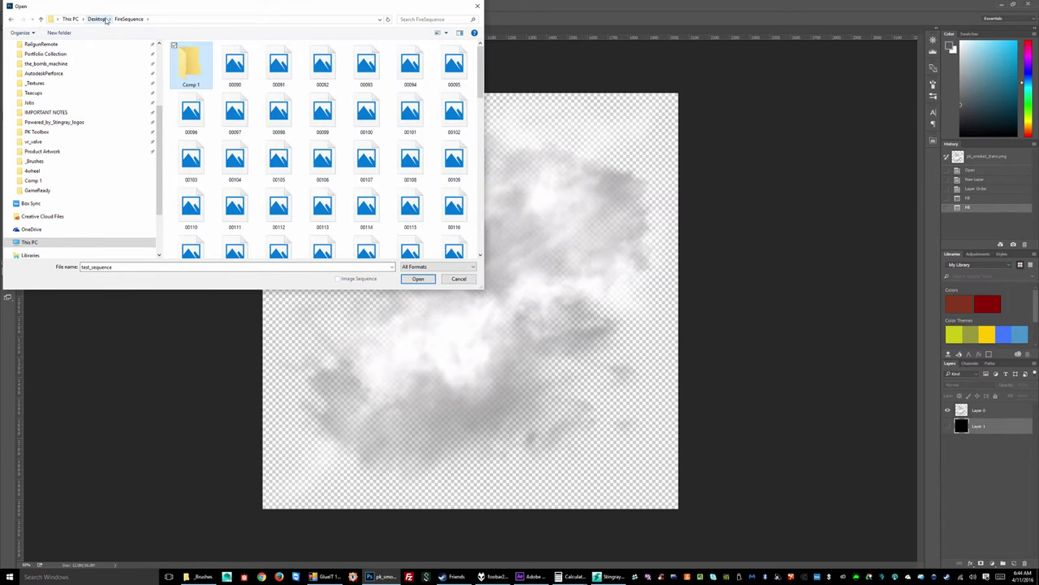
{"action": "left_click", "coordinate": [96, 19]}
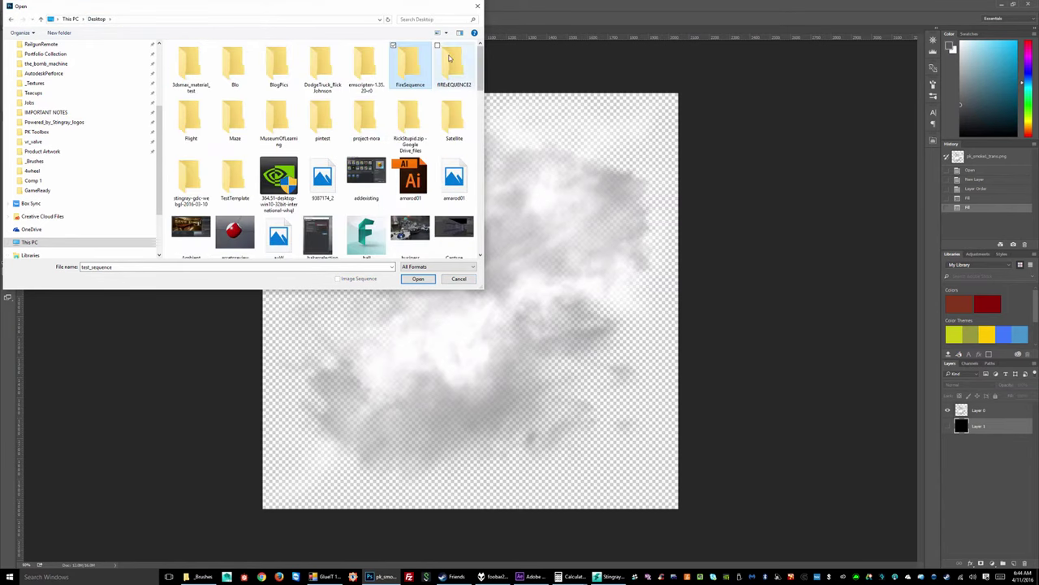
{"action": "double_click", "coordinate": [452, 69]}
{"action": "double_click", "coordinate": [202, 59]}
{"action": "scroll", "coordinate": [400, 165], "scroll_direction": "down", "scroll_amount": 10}
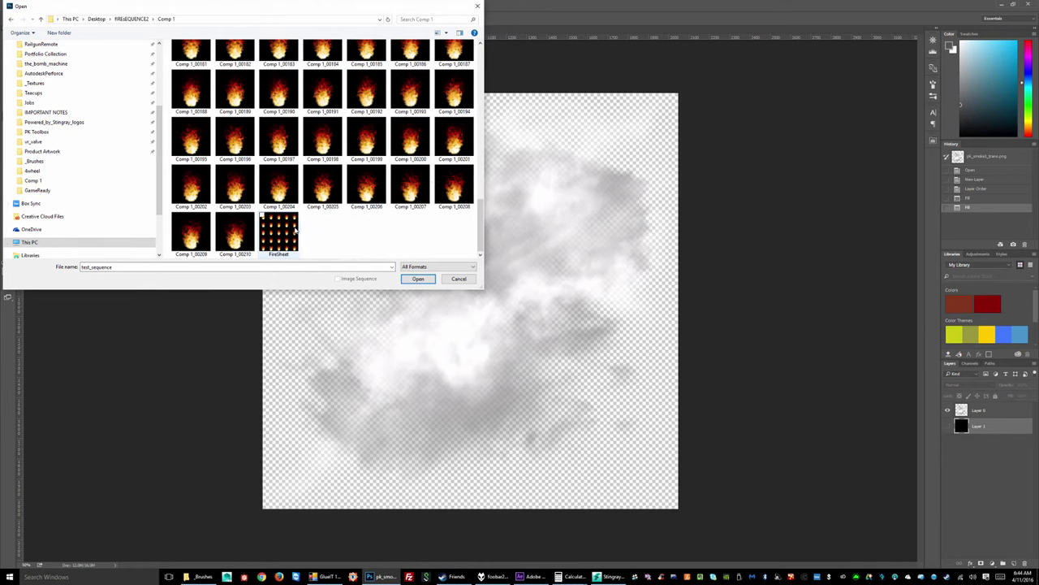
{"action": "double_click", "coordinate": [279, 236]}
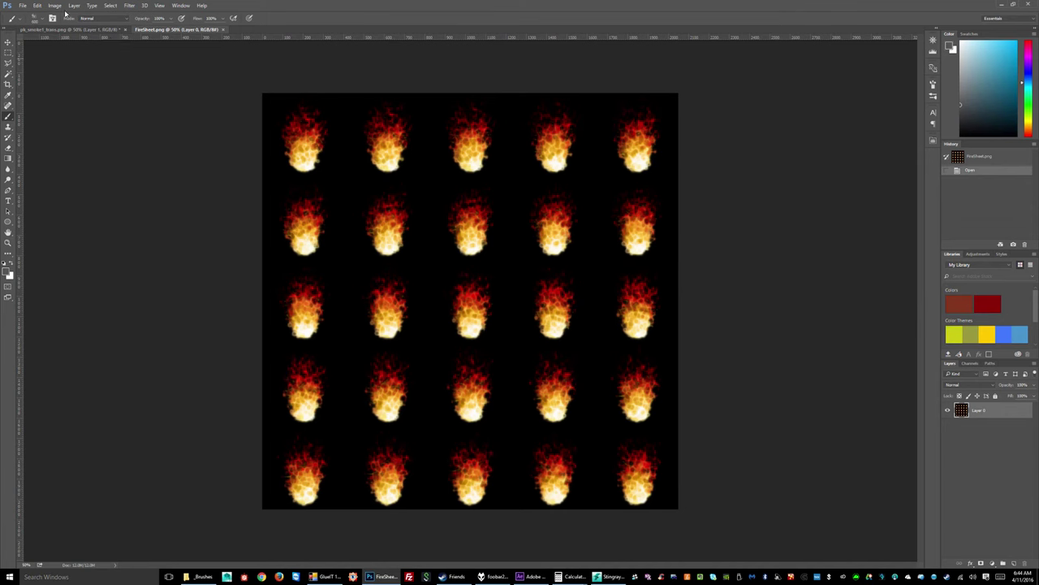
Step: Resize the fire sprite sheet to 2048 x 2048 pixels and return to the Brush tool
{"action": "left_click", "coordinate": [54, 5]}
{"action": "left_click", "coordinate": [73, 64]}
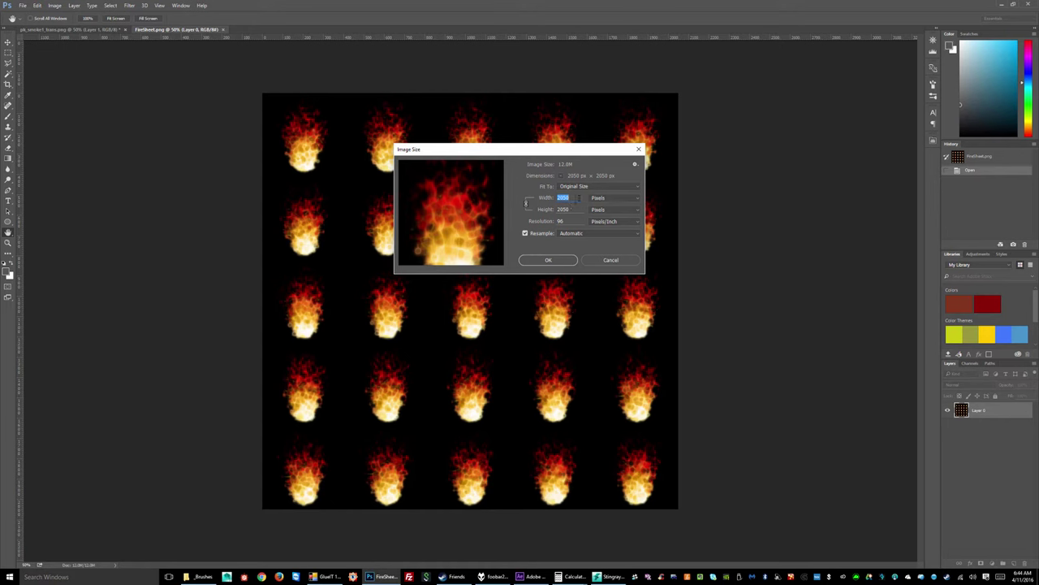
{"action": "type", "text": "2048"}
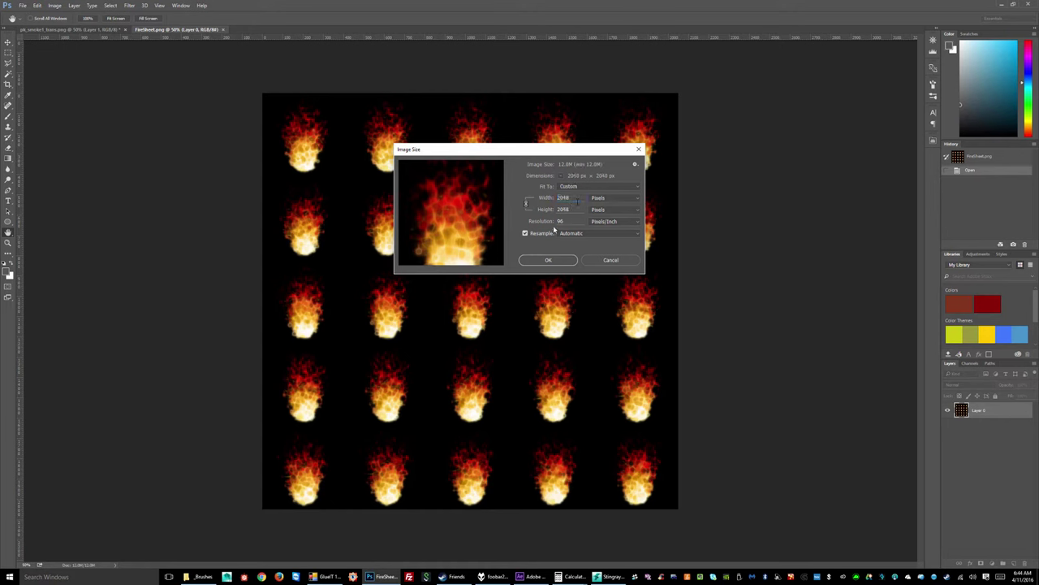
{"action": "left_click", "coordinate": [549, 260]}
{"action": "key", "text": "b"}
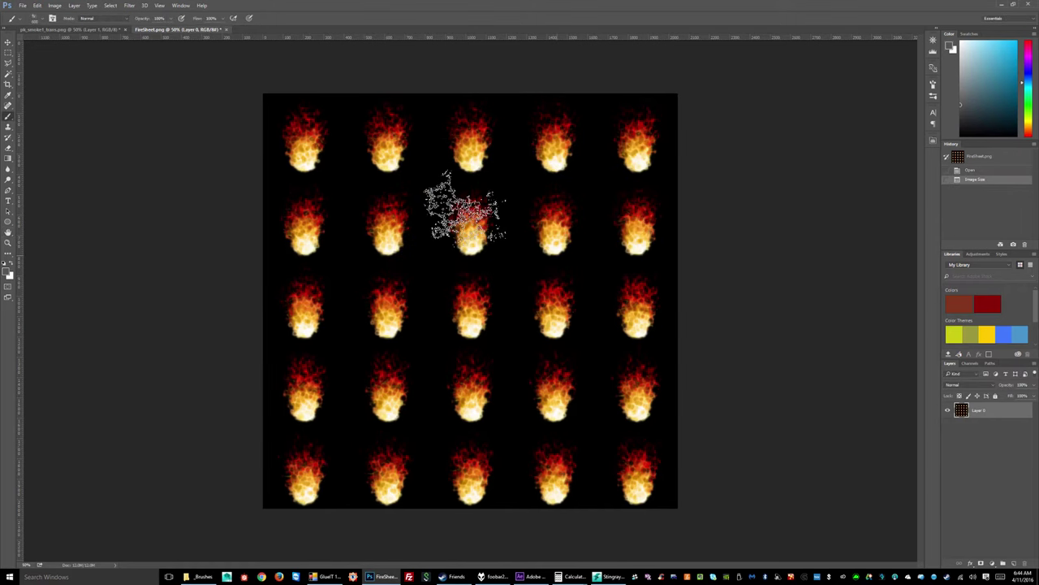
Step: Save the resized sprite sheet over the existing FireSheet PNG
{"action": "left_click", "coordinate": [23, 6]}
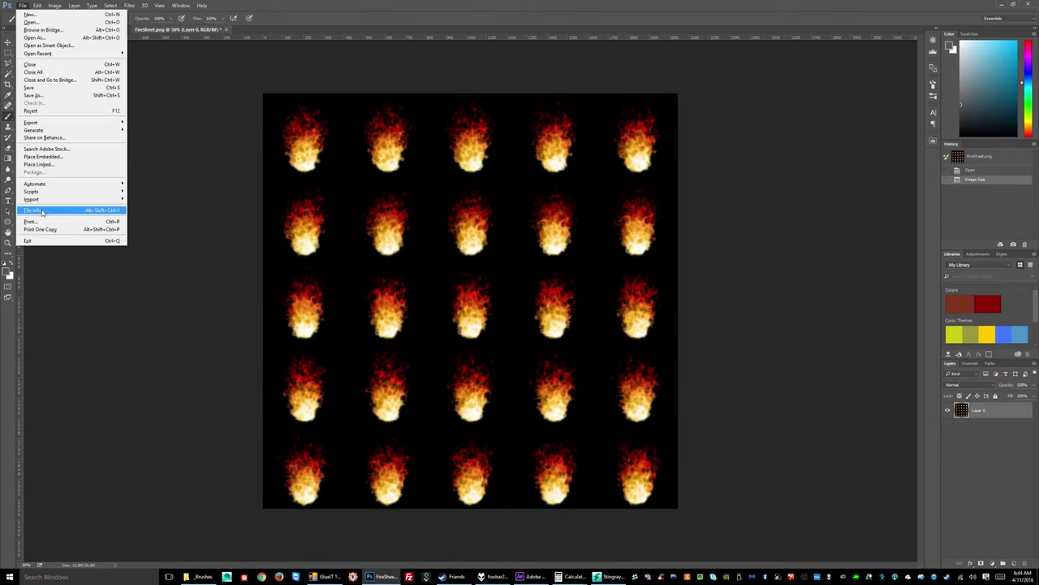
{"action": "left_click", "coordinate": [51, 95]}
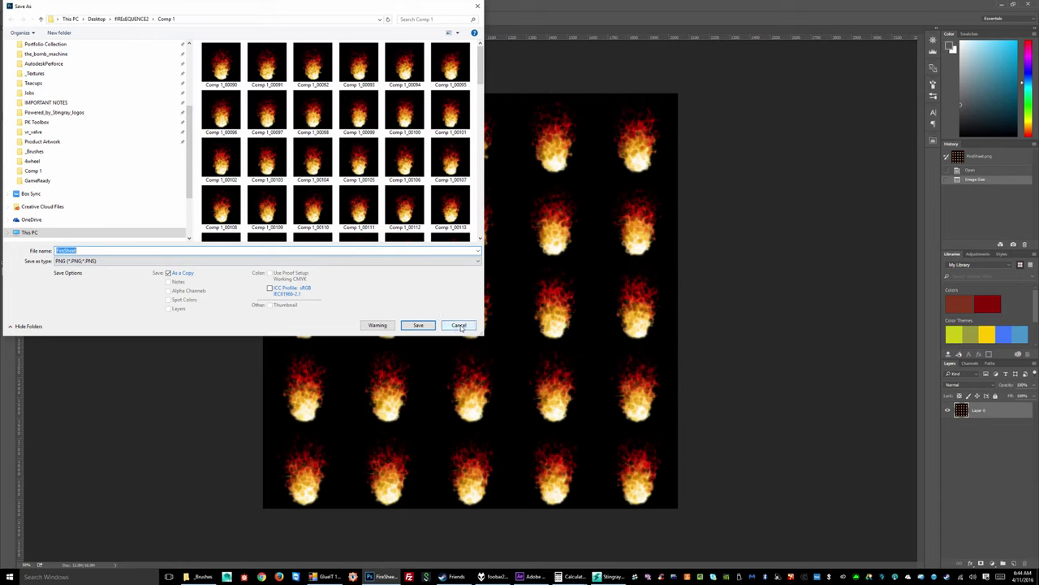
{"action": "left_click", "coordinate": [459, 326]}
{"action": "left_click", "coordinate": [23, 6]}
{"action": "left_click", "coordinate": [28, 87]}
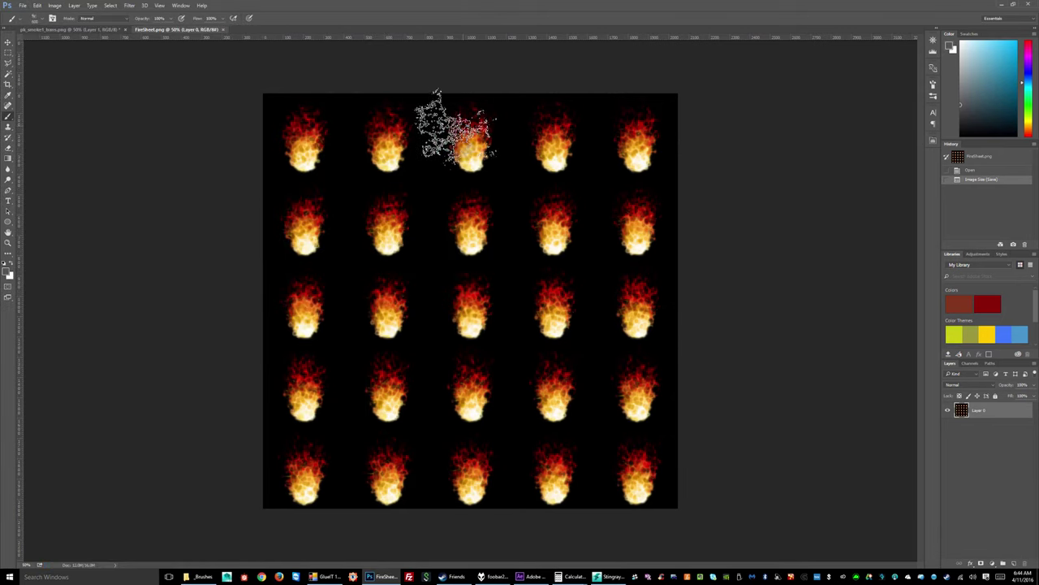
Step: Minimize Photoshop, switch to Stingray Editor and open the content/FX/Textures folder in the project assets
{"action": "left_click", "coordinate": [1001, 5]}
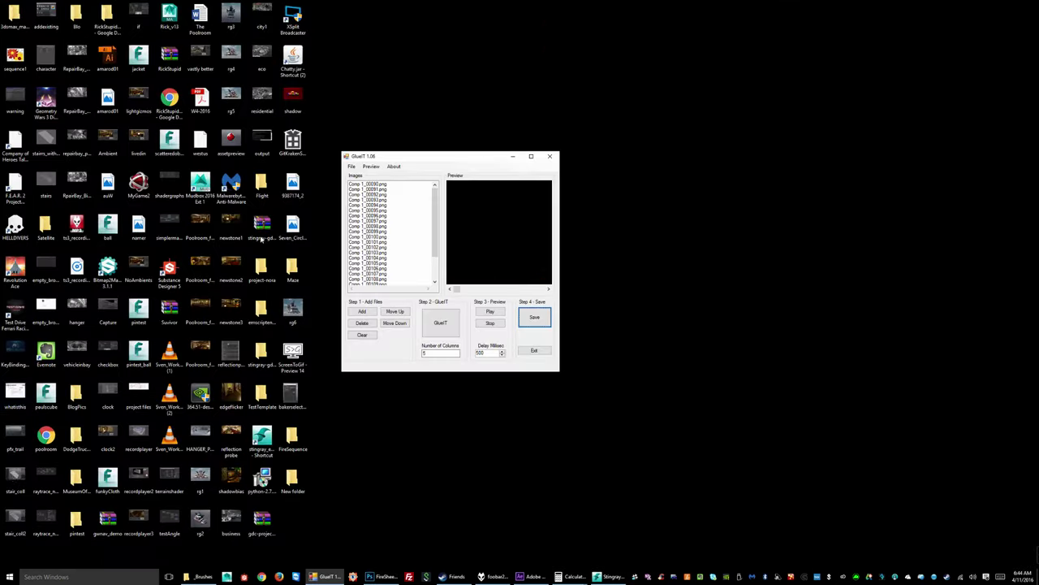
{"action": "left_click", "coordinate": [609, 576]}
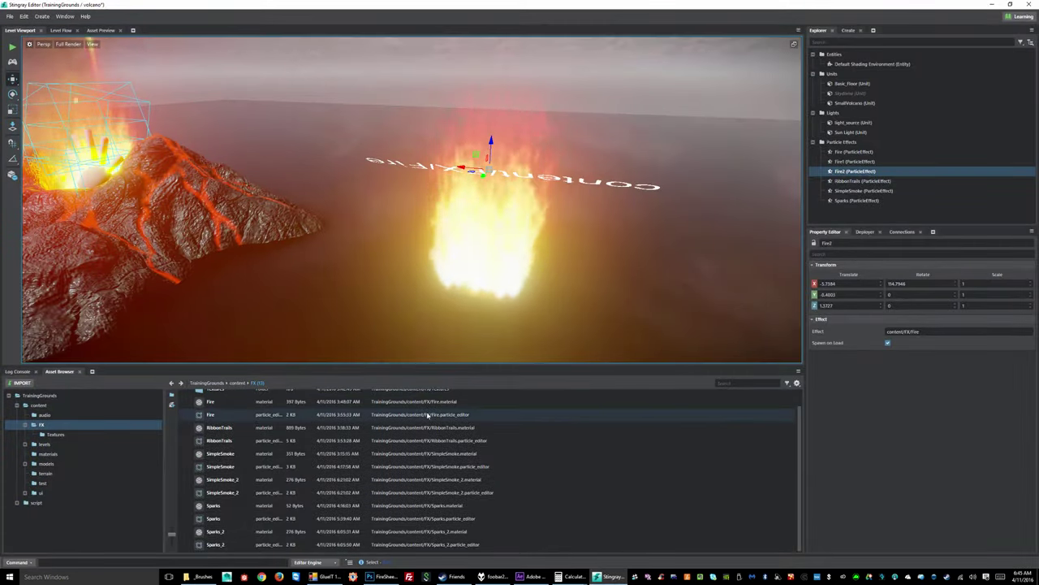
{"action": "left_click", "coordinate": [242, 427]}
{"action": "scroll", "coordinate": [242, 430], "scroll_direction": "up", "scroll_amount": 1}
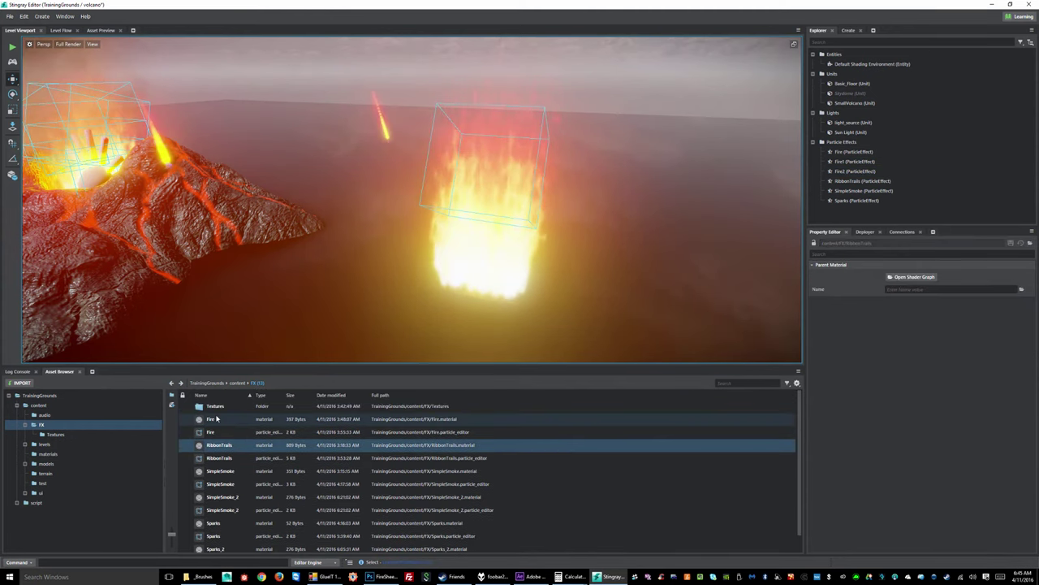
{"action": "double_click", "coordinate": [212, 406]}
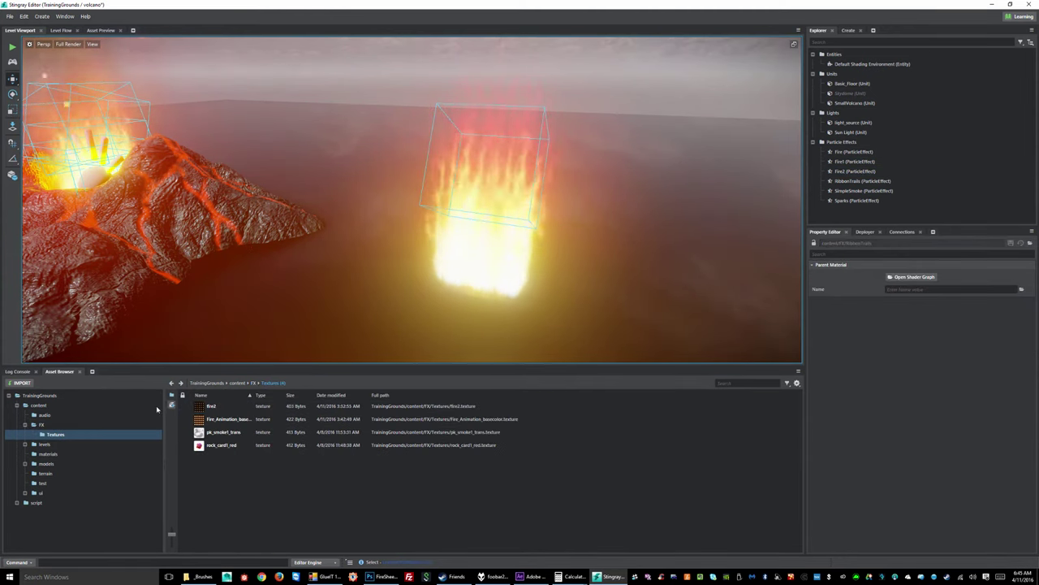
Step: Import FireSheet from the Desktop's fIREsEQUENCE2\Comp 1 folder into the project's Textures folder
{"action": "left_click", "coordinate": [21, 382]}
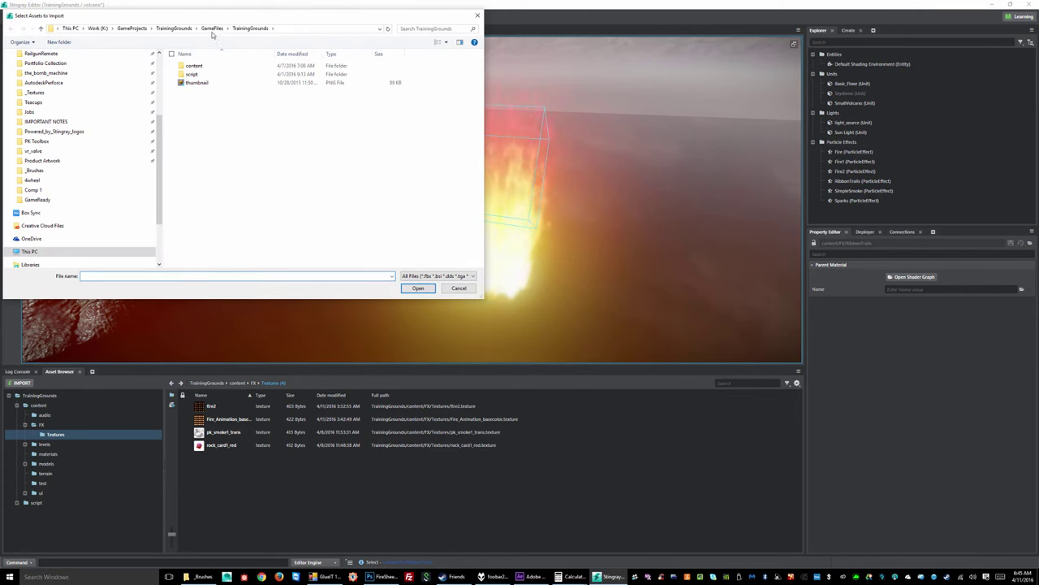
{"action": "left_click", "coordinate": [98, 27]}
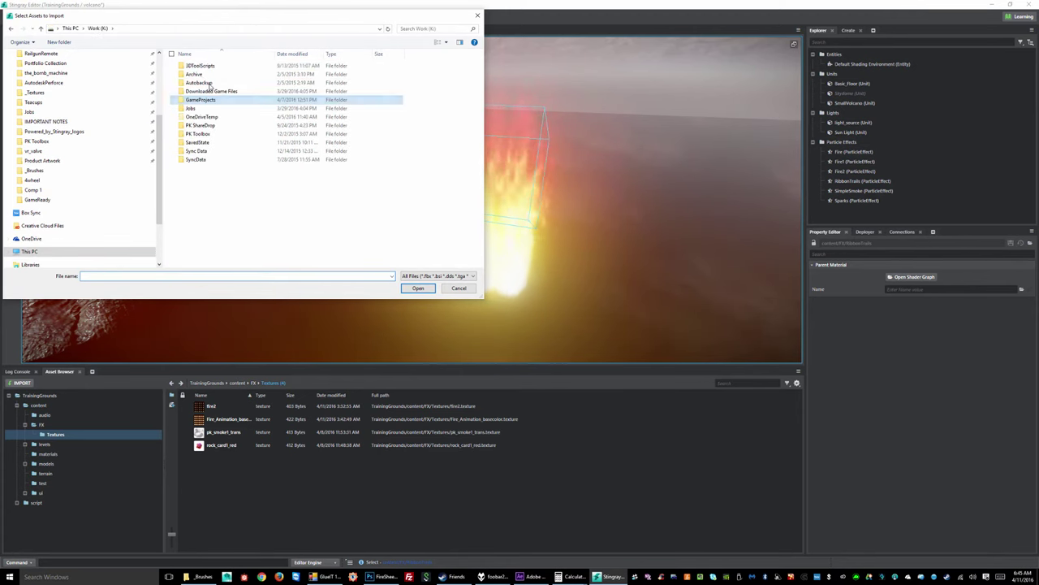
{"action": "scroll", "coordinate": [125, 174], "scroll_direction": "up", "scroll_amount": 3}
{"action": "scroll", "coordinate": [126, 174], "scroll_direction": "up", "scroll_amount": 2}
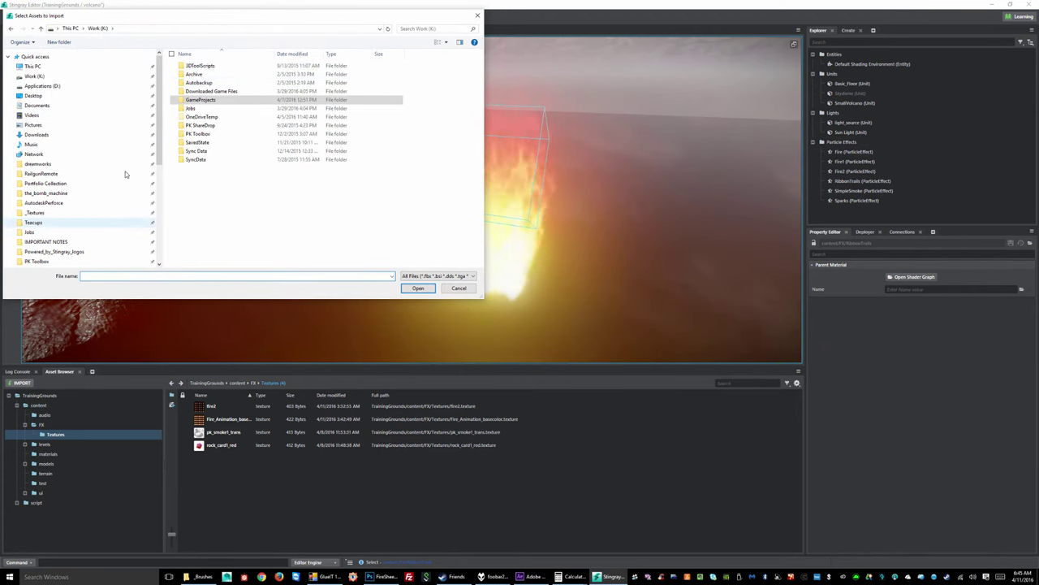
{"action": "left_click", "coordinate": [23, 96]}
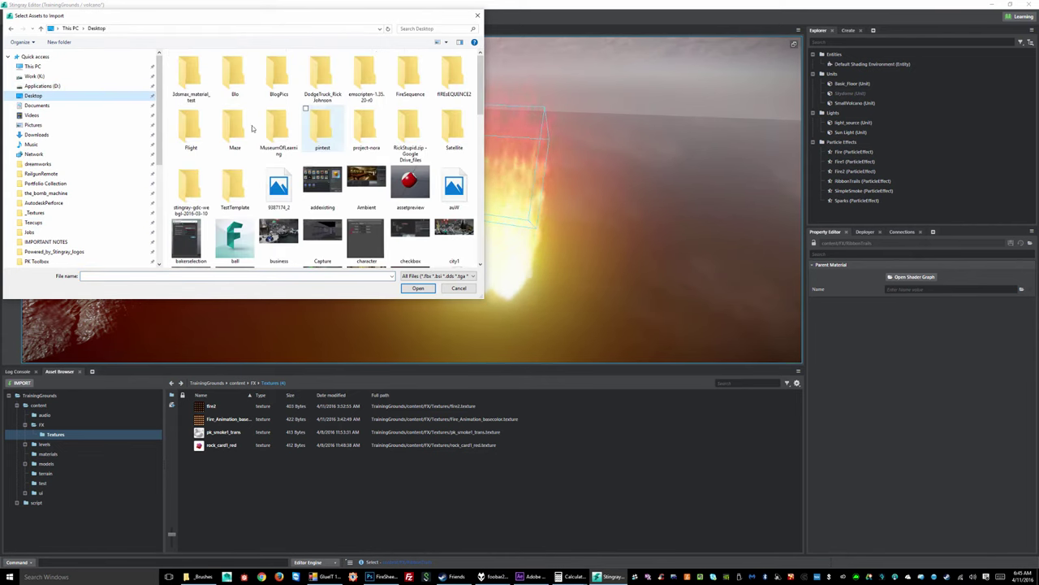
{"action": "double_click", "coordinate": [461, 77]}
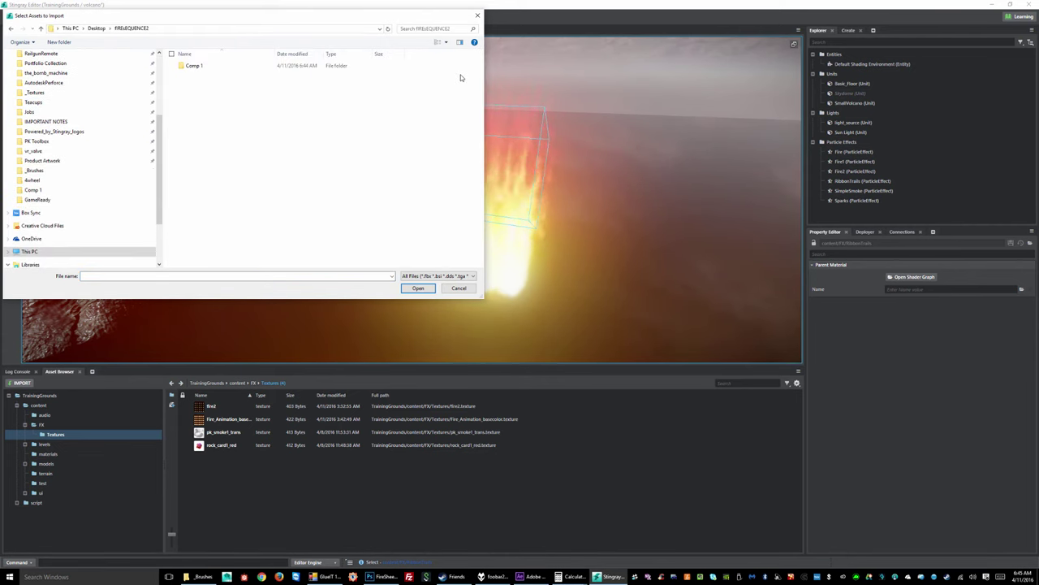
{"action": "double_click", "coordinate": [195, 66]}
{"action": "scroll", "coordinate": [298, 139], "scroll_direction": "down", "scroll_amount": 10}
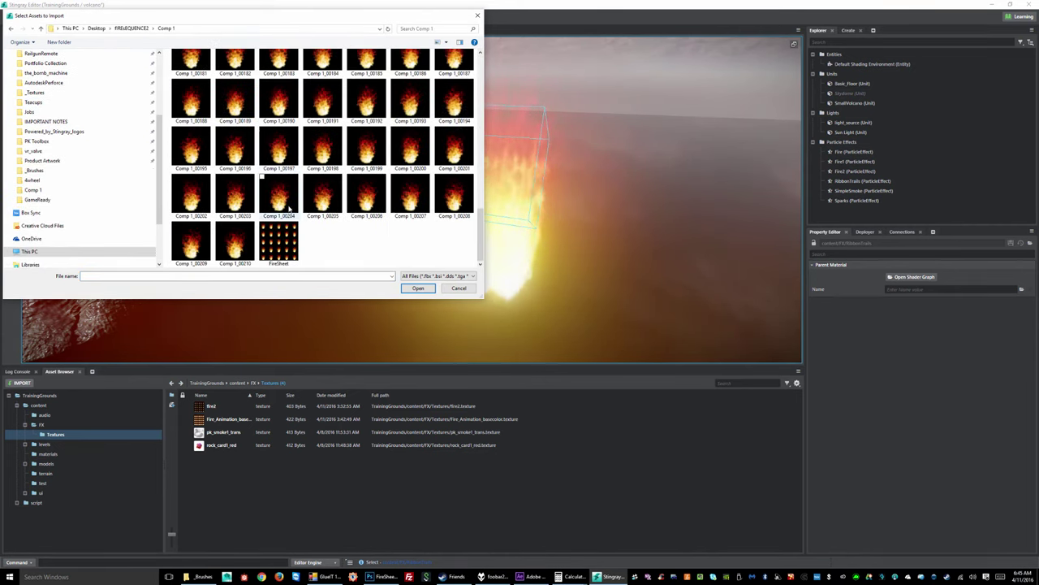
{"action": "left_click", "coordinate": [278, 242]}
{"action": "left_click", "coordinate": [418, 288]}
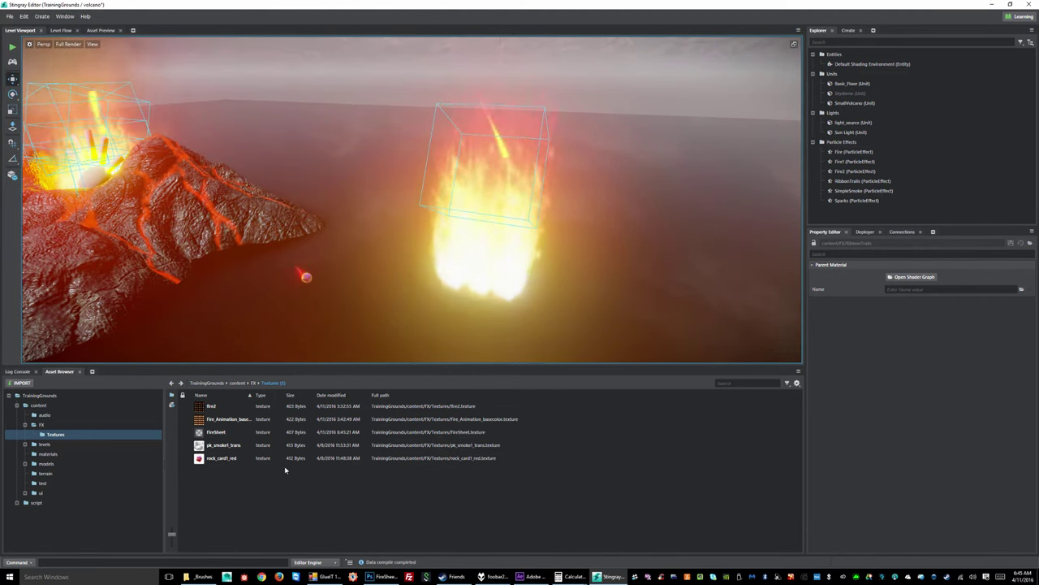
Step: Return to the content/FX folder and create a new particle asset named fire_2 there
{"action": "left_click", "coordinate": [244, 431]}
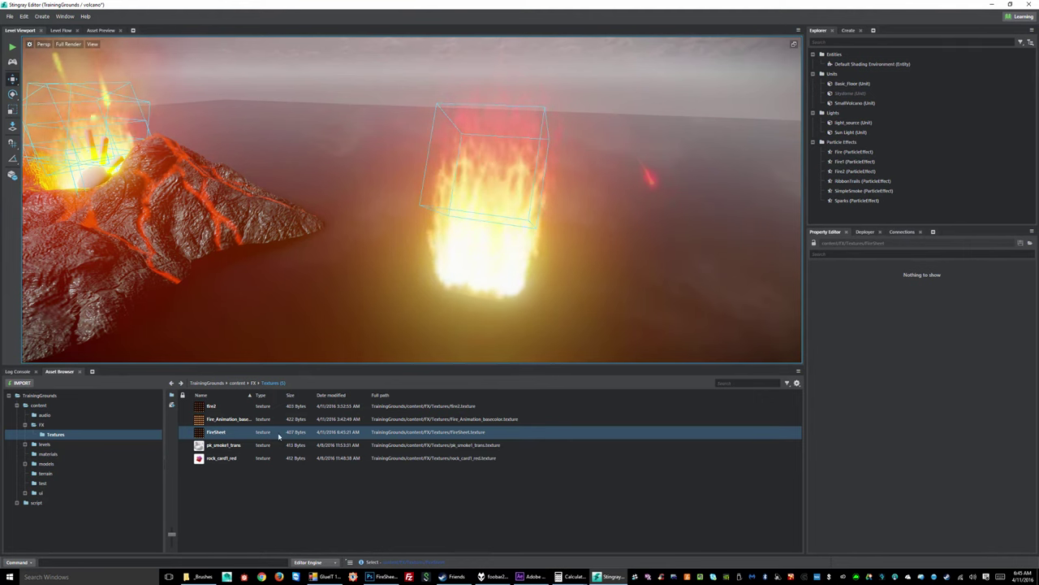
{"action": "left_click", "coordinate": [255, 383]}
{"action": "scroll", "coordinate": [276, 426], "scroll_direction": "down", "scroll_amount": 2}
{"action": "scroll", "coordinate": [281, 430], "scroll_direction": "up", "scroll_amount": 2}
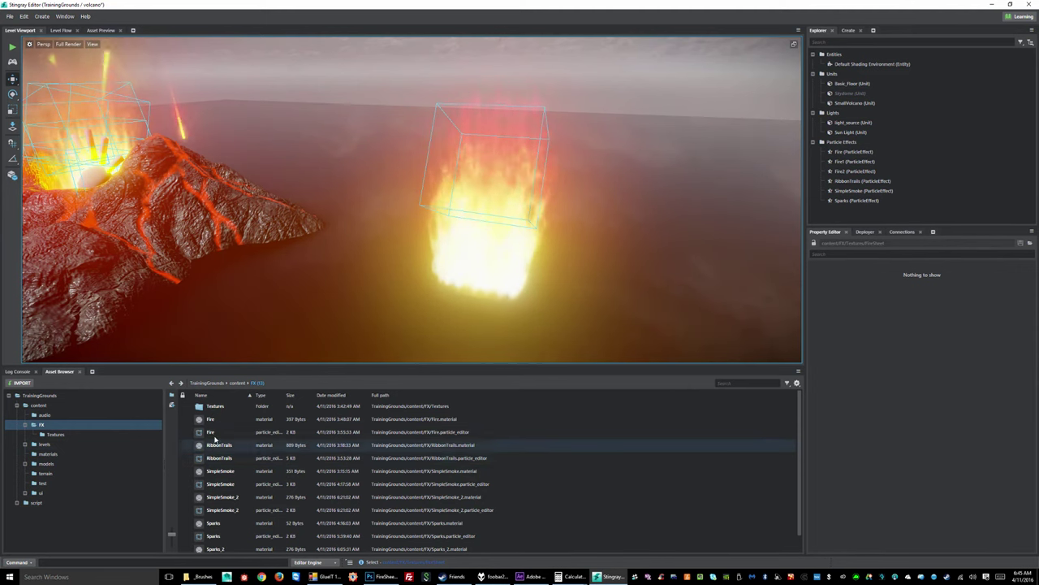
{"action": "left_click", "coordinate": [217, 432]}
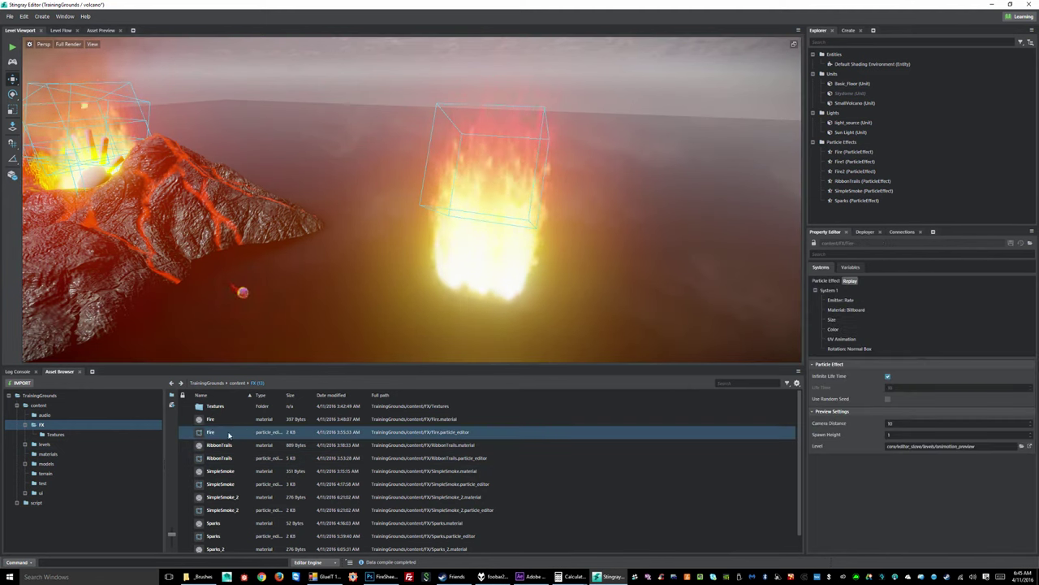
{"action": "right_click", "coordinate": [688, 489]}
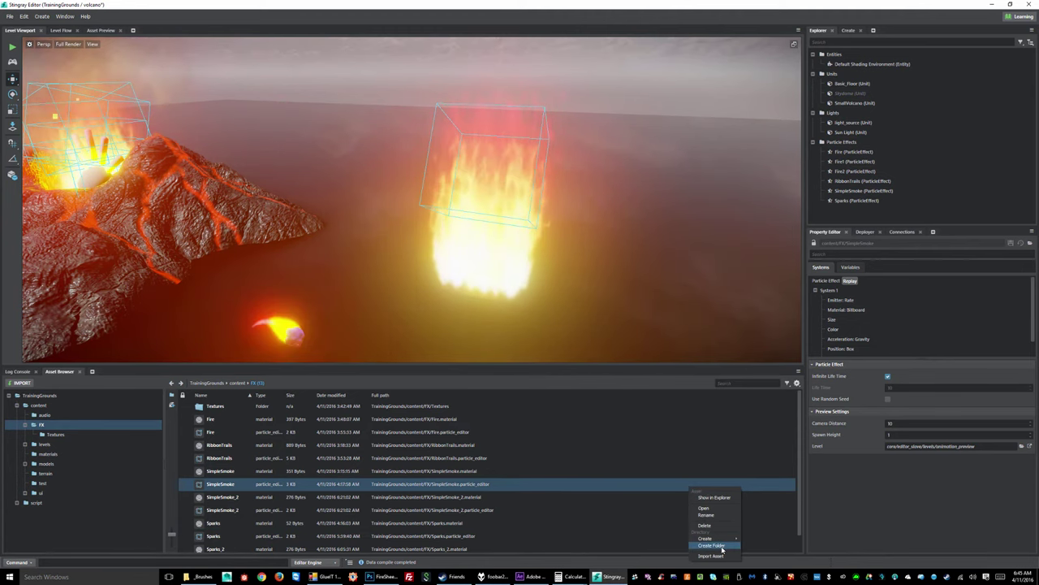
{"action": "mouse_move", "coordinate": [720, 540]}
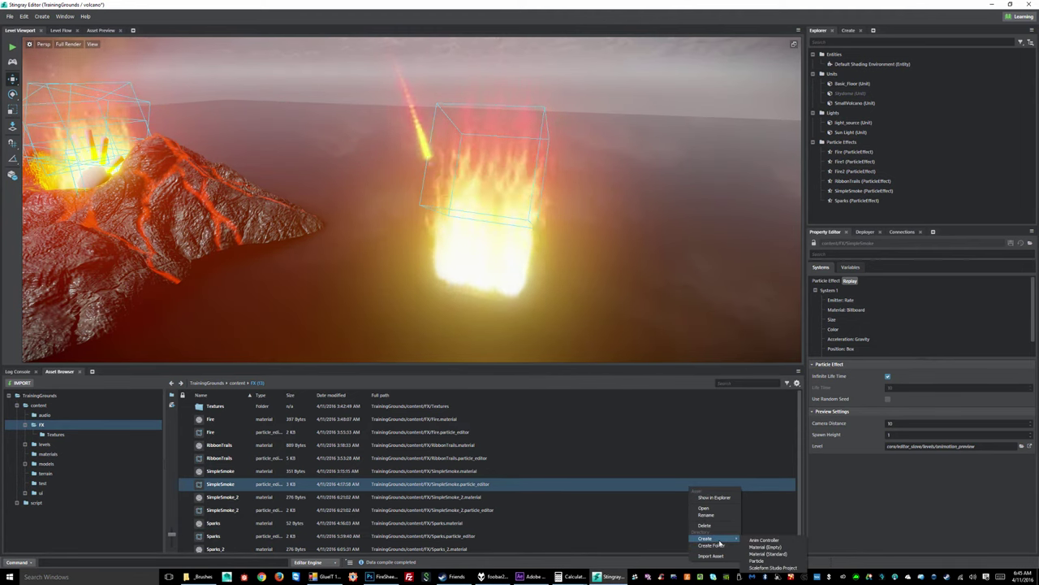
{"action": "left_click", "coordinate": [761, 560]}
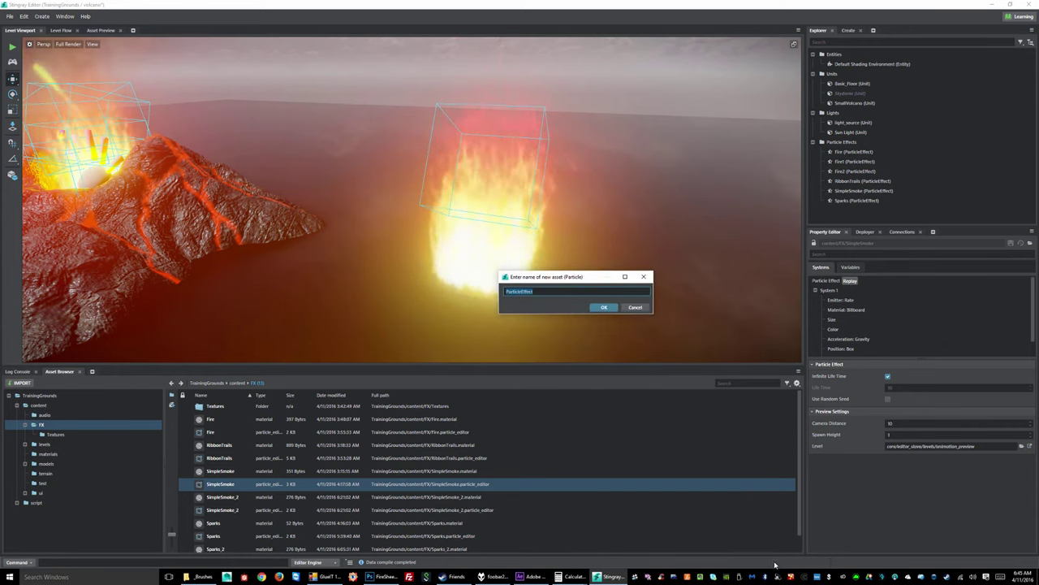
{"action": "type", "text": "fire_2"}
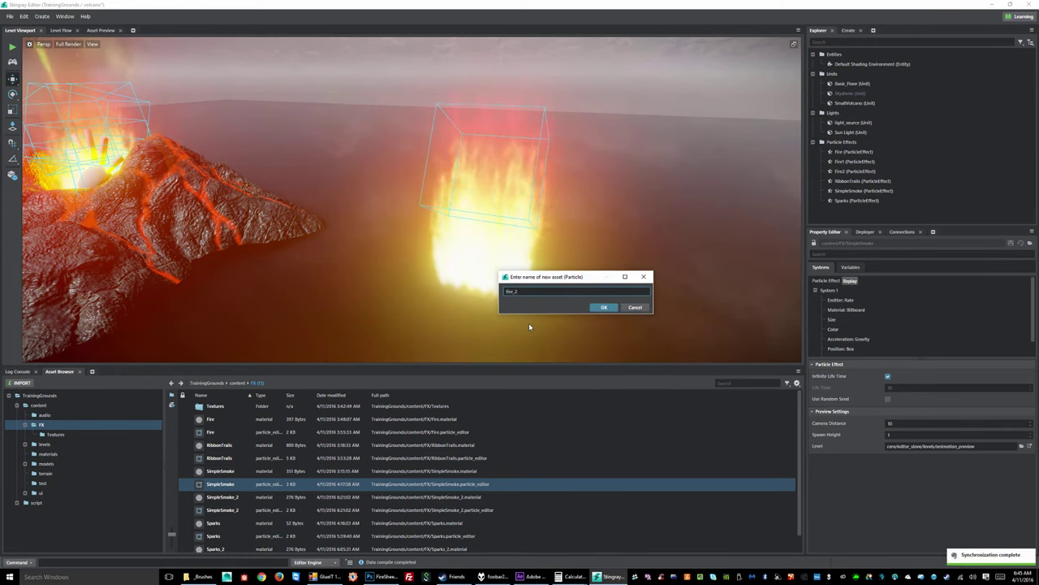
{"action": "key", "text": "Return"}
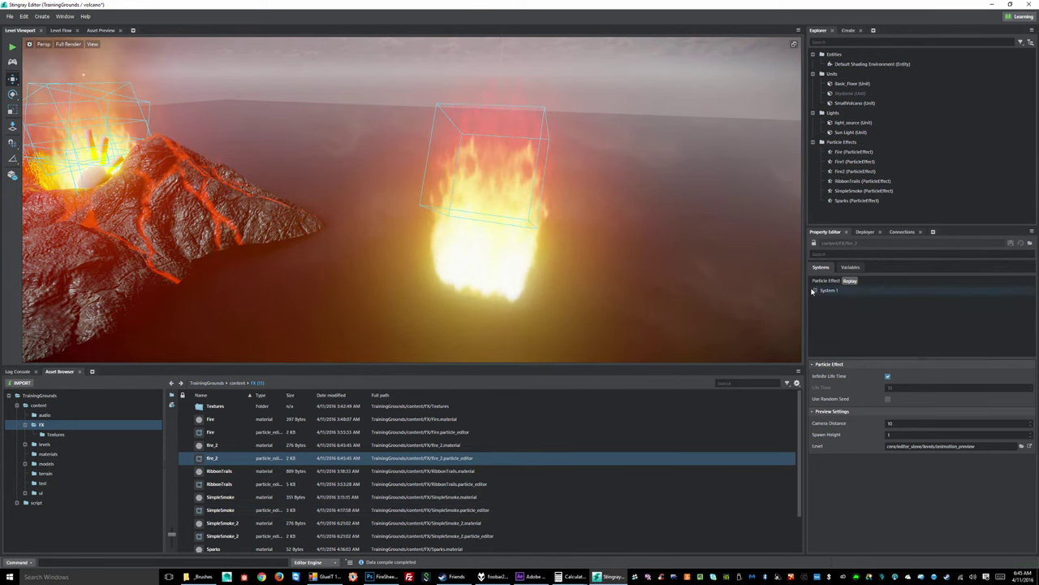
Step: Expand System 1 of the fire_2 particle and place the effect on the ground beside the existing fire
{"action": "left_click", "coordinate": [820, 291]}
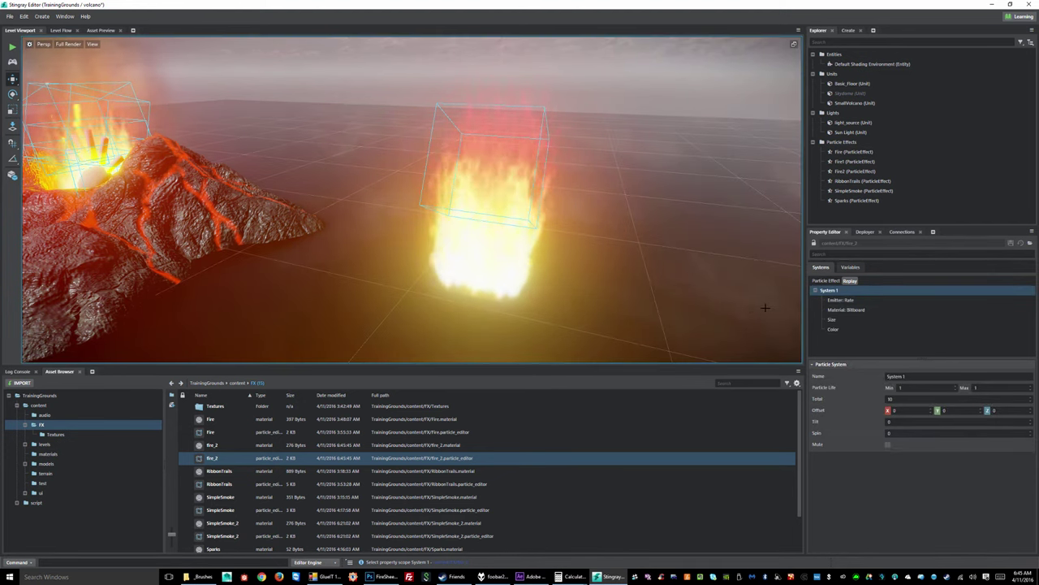
{"action": "left_click_drag", "start_coordinate": [764, 308], "coordinate": [110, 265]}
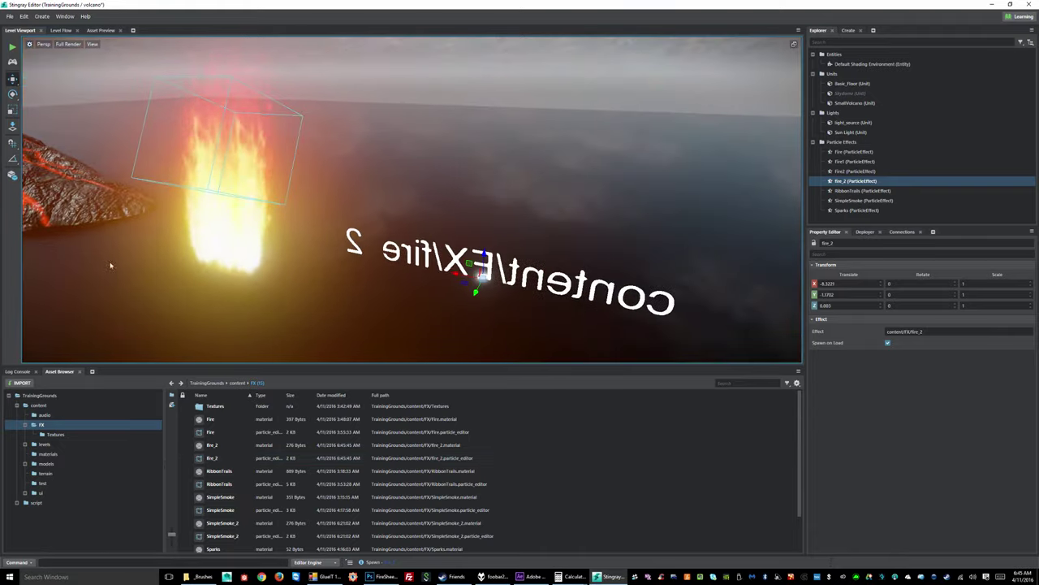
Step: Select the fire_2 effect in the level and move it slightly above the ground beside the existing fire
{"action": "left_click", "coordinate": [447, 278]}
{"action": "left_click_drag", "start_coordinate": [448, 279], "coordinate": [385, 280], "text": "alt"}
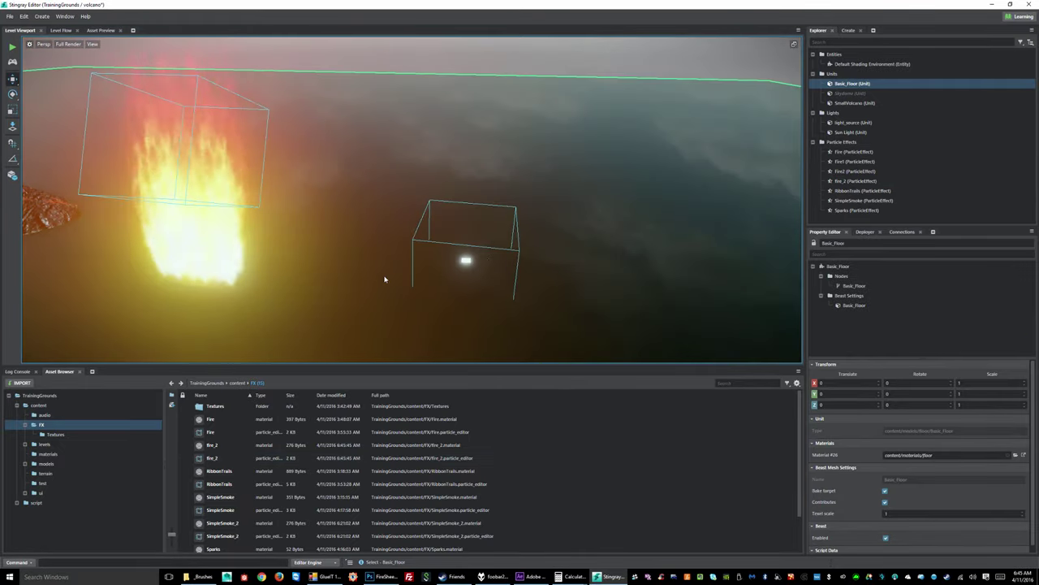
{"action": "left_click", "coordinate": [465, 258]}
{"action": "mouse_move", "coordinate": [463, 278]}
{"action": "left_mouse_down"}
{"action": "mouse_move", "coordinate": [464, 240]}
{"action": "mouse_move", "coordinate": [468, 284]}
{"action": "mouse_move", "coordinate": [390, 268]}
{"action": "mouse_move", "coordinate": [455, 276]}
{"action": "left_mouse_up"}
{"action": "left_click_drag", "start_coordinate": [572, 250], "coordinate": [554, 264], "text": "alt"}
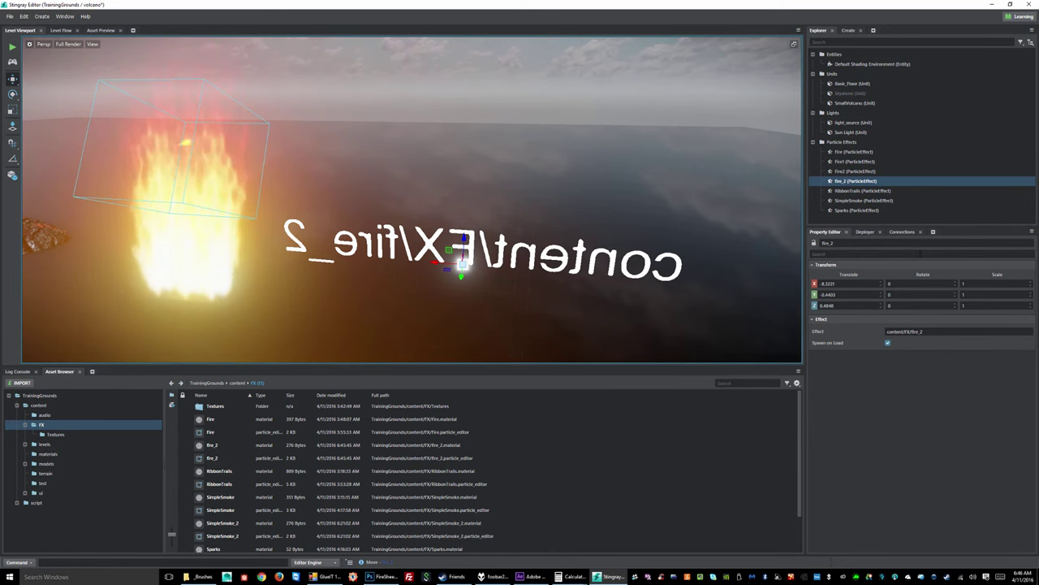
Step: Open the fire_2 particle's Material: Billboard settings and assign FireSheet from the Textures folder as its Diffuse Map
{"action": "left_click", "coordinate": [212, 458]}
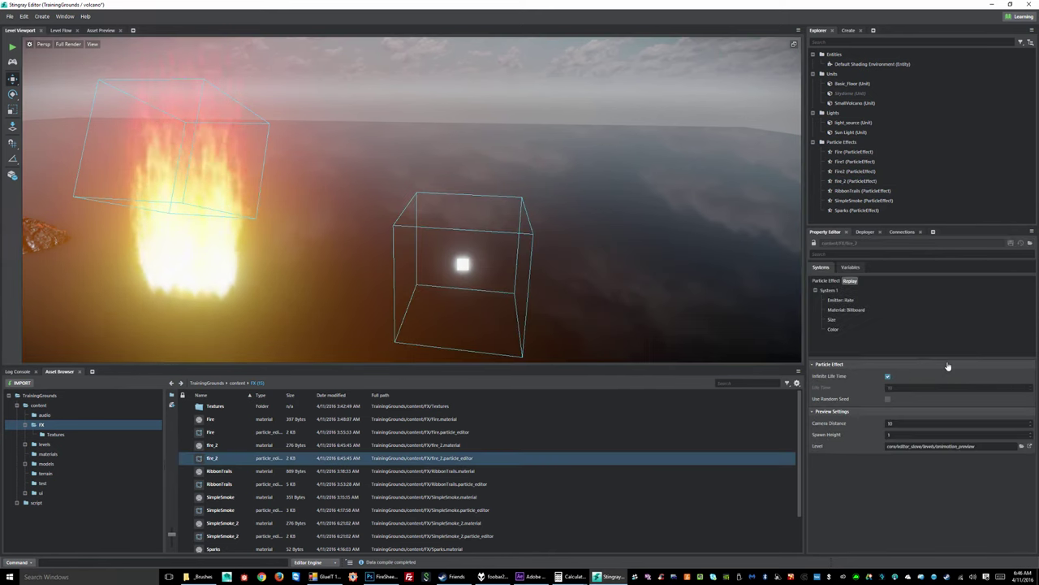
{"action": "left_click", "coordinate": [949, 309]}
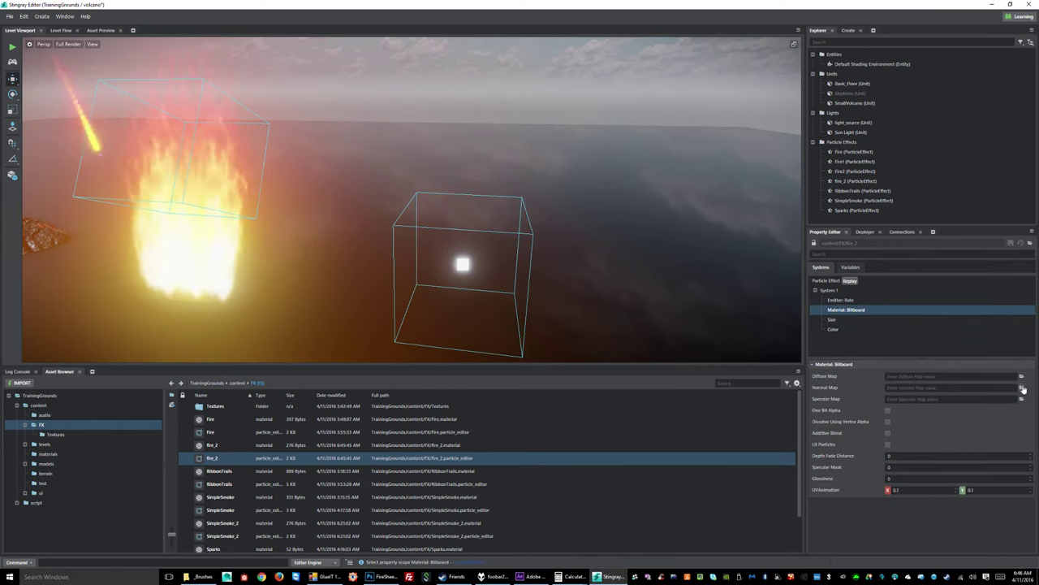
{"action": "double_click", "coordinate": [215, 406]}
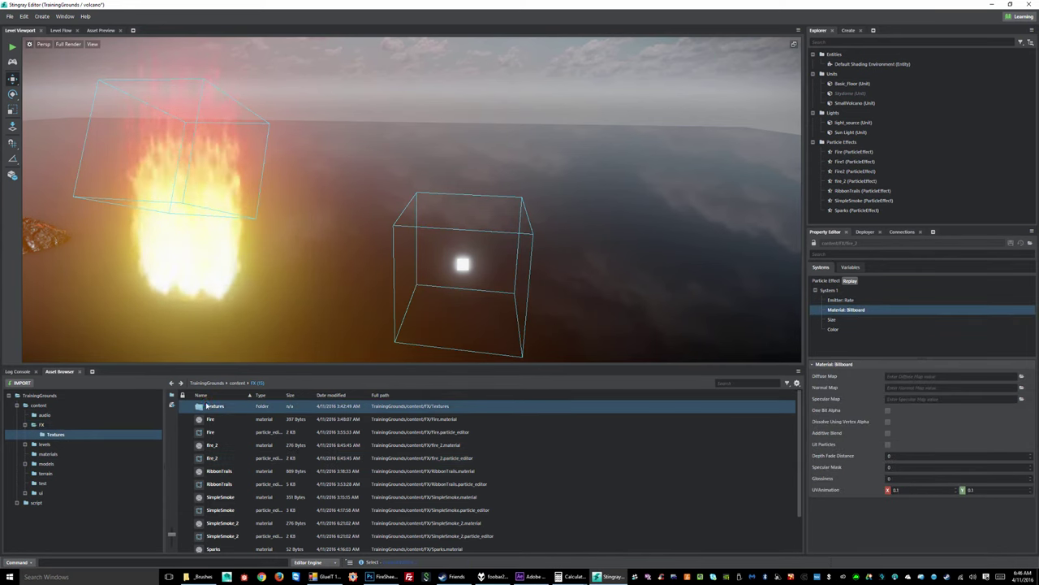
{"action": "left_click_drag", "start_coordinate": [216, 432], "coordinate": [950, 378]}
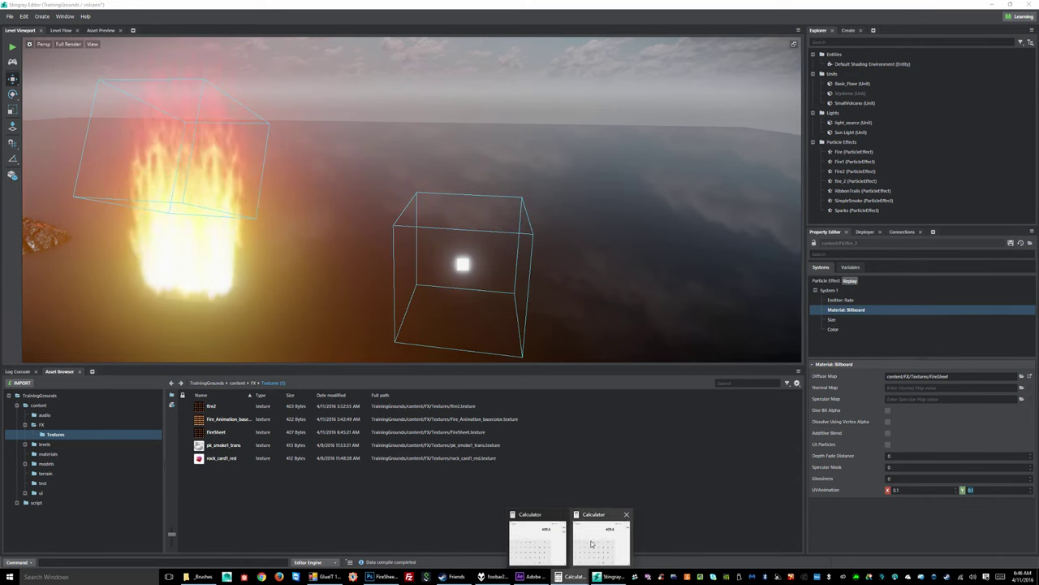
Step: Compute 1 ÷ 5 in Calculator and set the billboard material's UVAnimation to 0.2 in both X and Y in Stingray Editor
{"action": "left_click", "coordinate": [549, 555]}
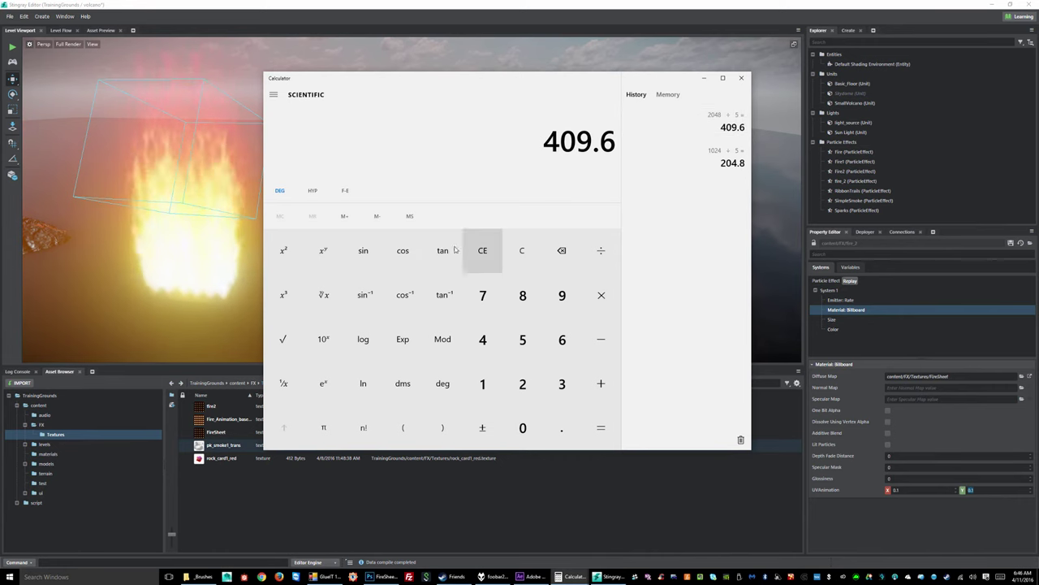
{"action": "left_click", "coordinate": [528, 252]}
{"action": "left_click", "coordinate": [482, 383]}
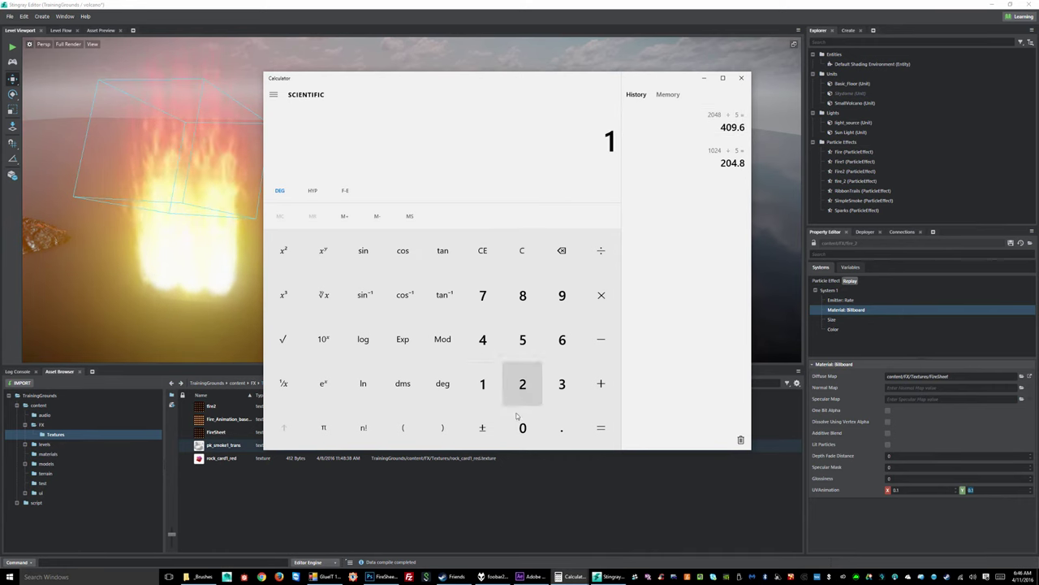
{"action": "left_click", "coordinate": [605, 245]}
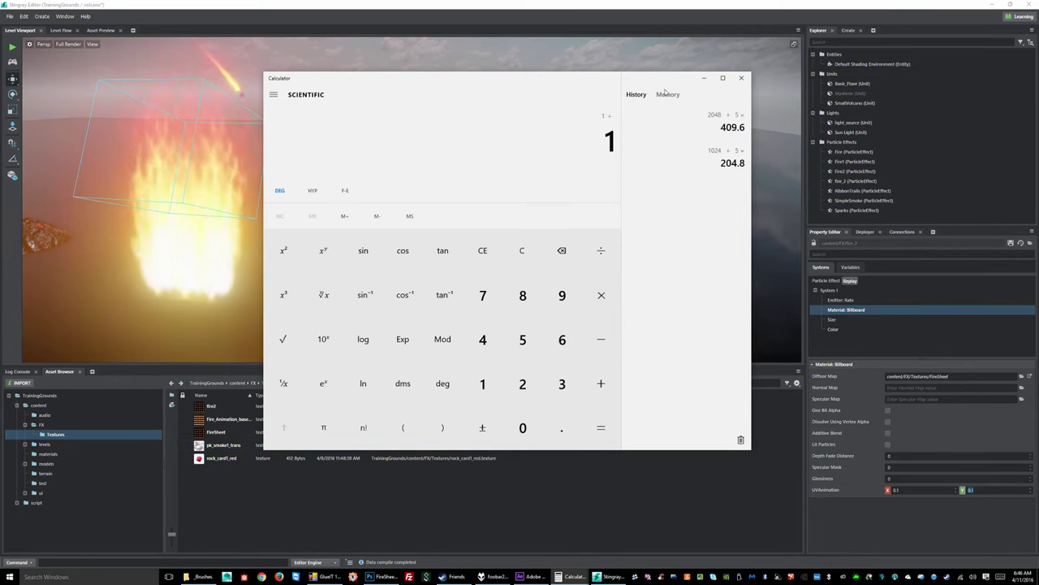
{"action": "left_click", "coordinate": [524, 343]}
{"action": "left_click", "coordinate": [601, 427]}
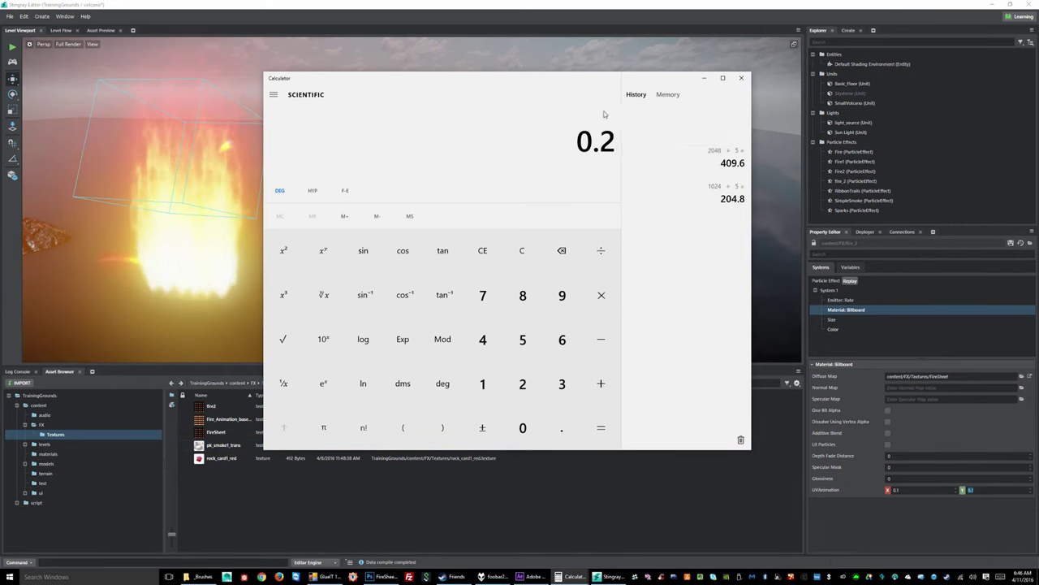
{"action": "left_click", "coordinate": [915, 491]}
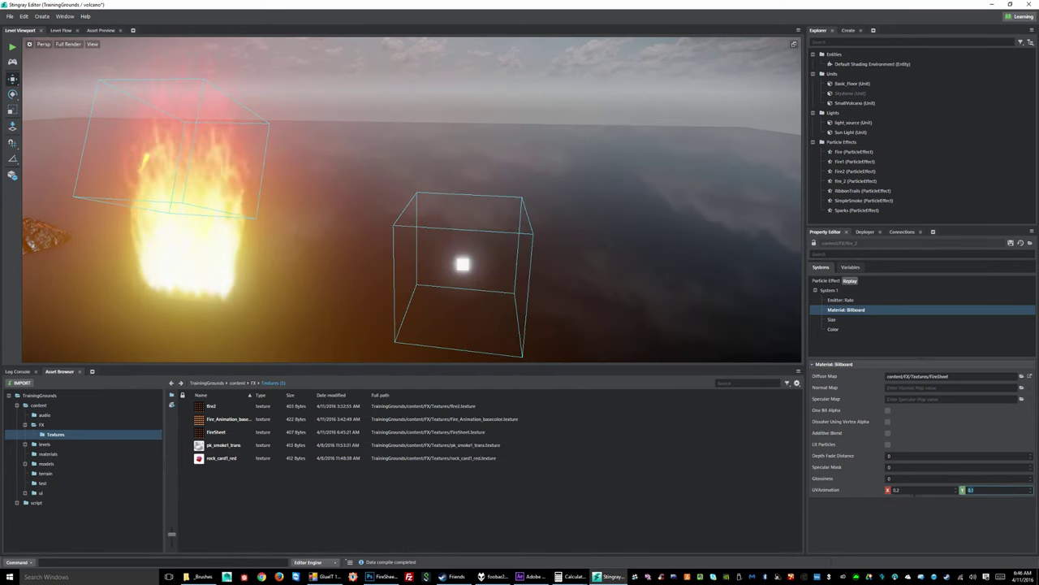
{"action": "key", "text": "Return"}
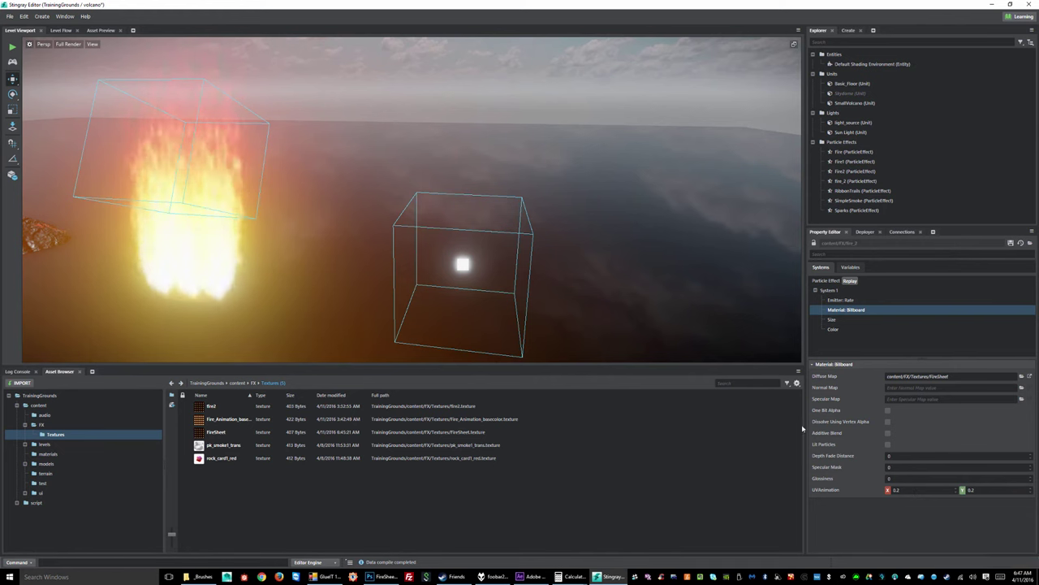
Step: Switch to the other Calculator window, move it over the middle of the editor, clear it and start a new calculation with 1
{"action": "left_click", "coordinate": [572, 576]}
{"action": "left_click", "coordinate": [601, 540]}
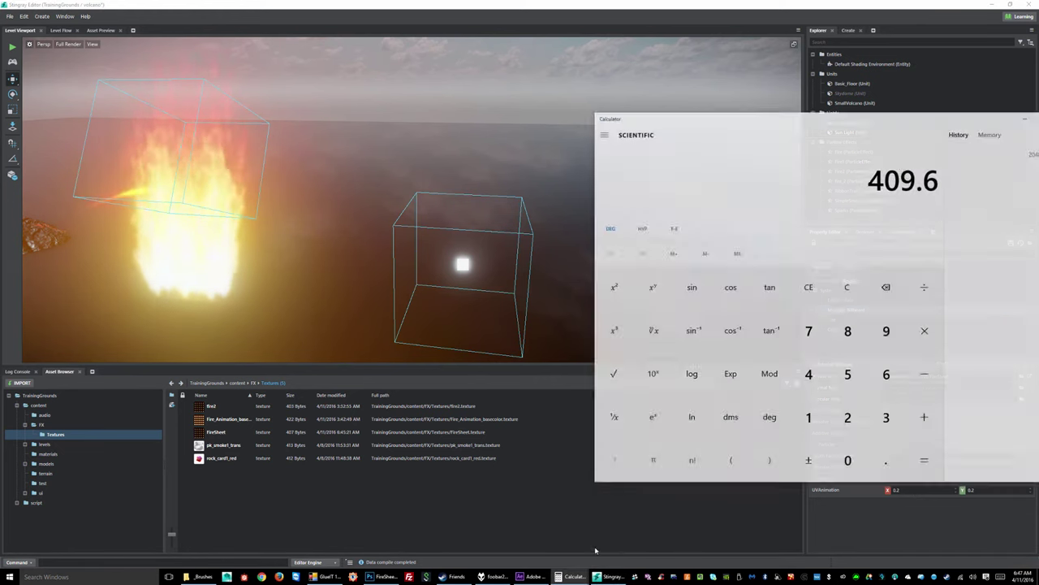
{"action": "left_click_drag", "start_coordinate": [915, 108], "coordinate": [617, 92]}
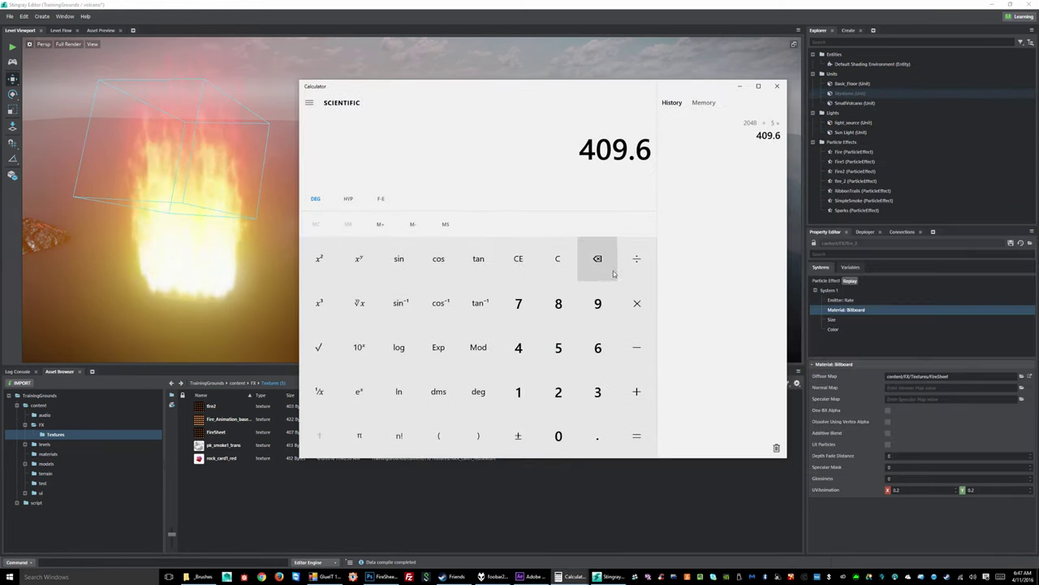
{"action": "left_click", "coordinate": [558, 258]}
{"action": "left_click", "coordinate": [515, 398]}
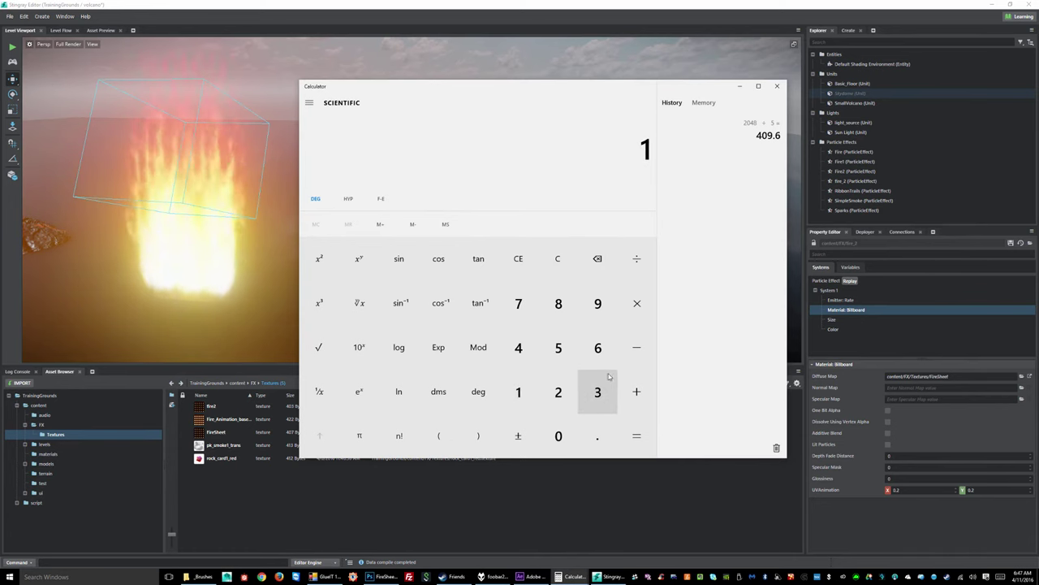